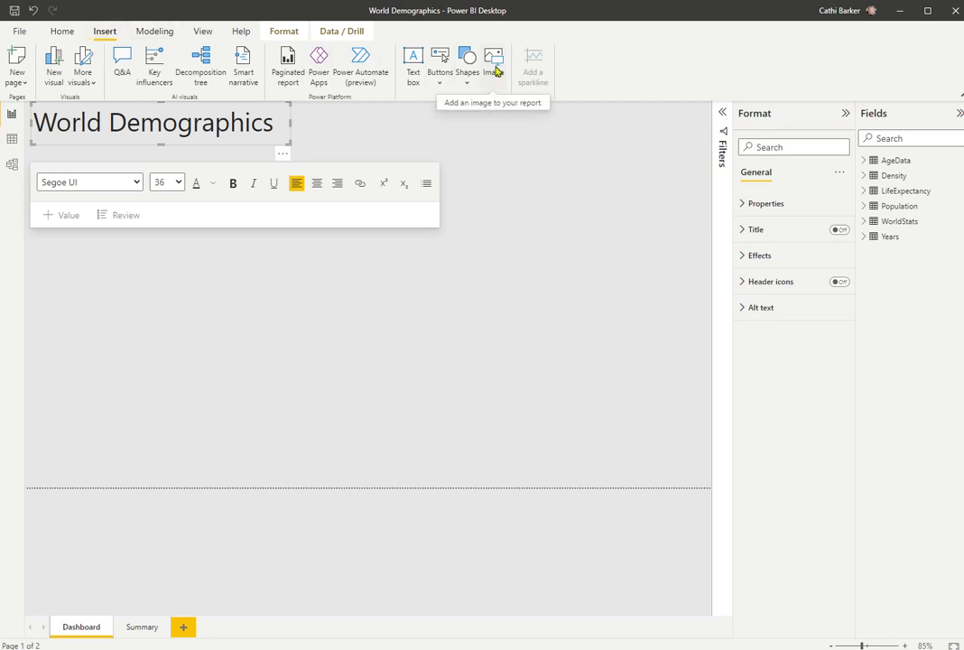
Insert Picture Europe.jpg from the Exercises Pictures folder and narrow its frame to fit the map.
left_click(496, 72)
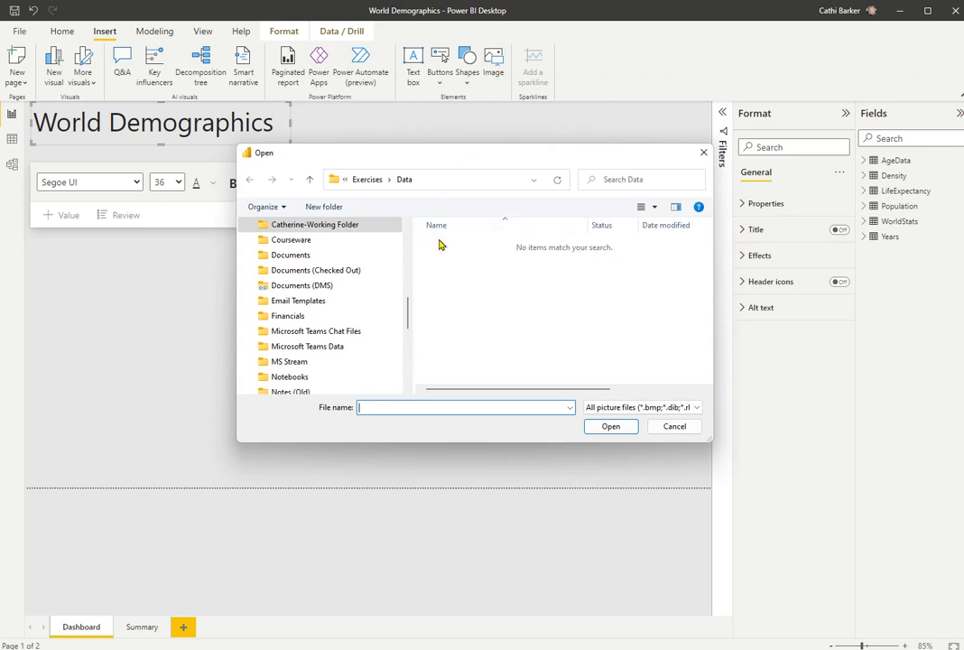
left_click(370, 181)
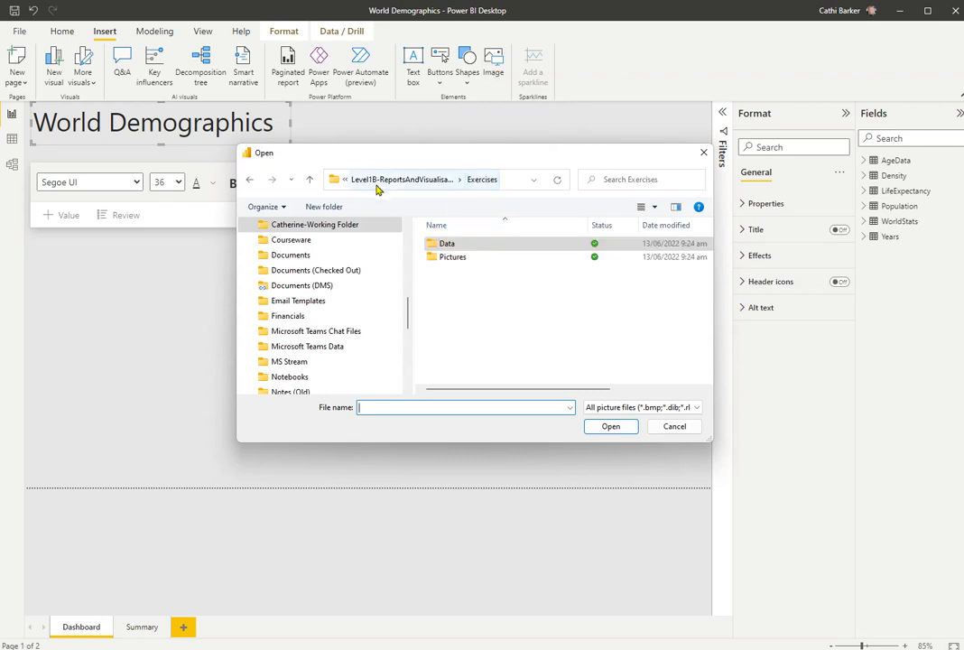
double_click(450, 259)
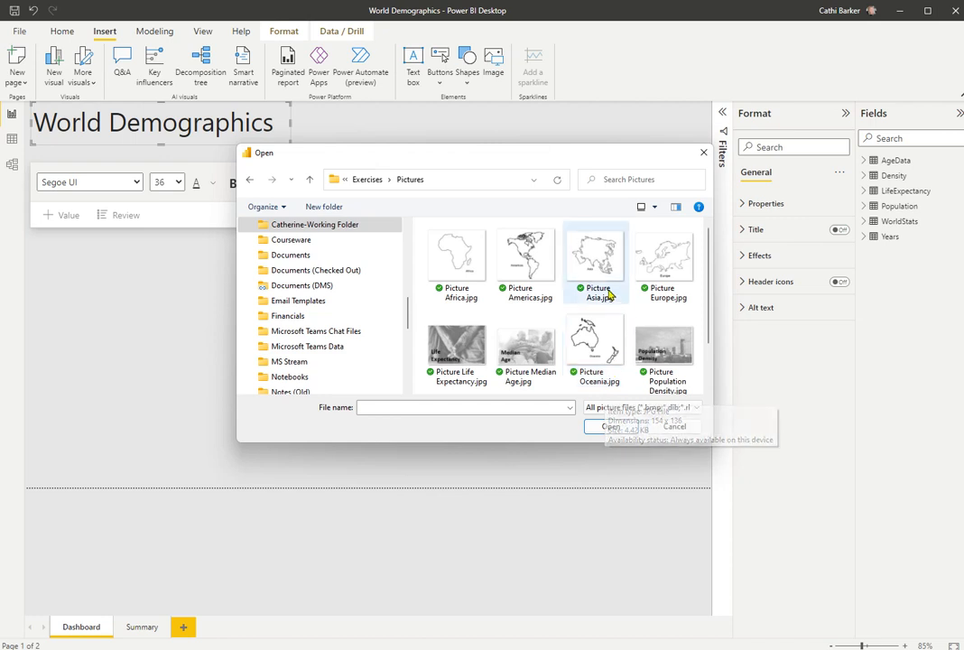
left_click(670, 256)
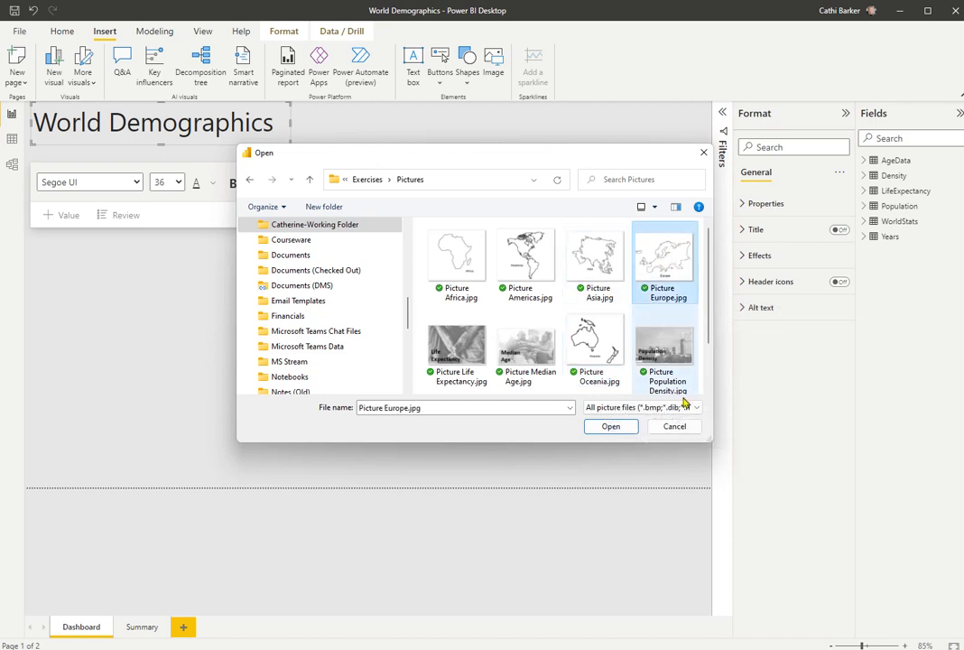
left_click(621, 430)
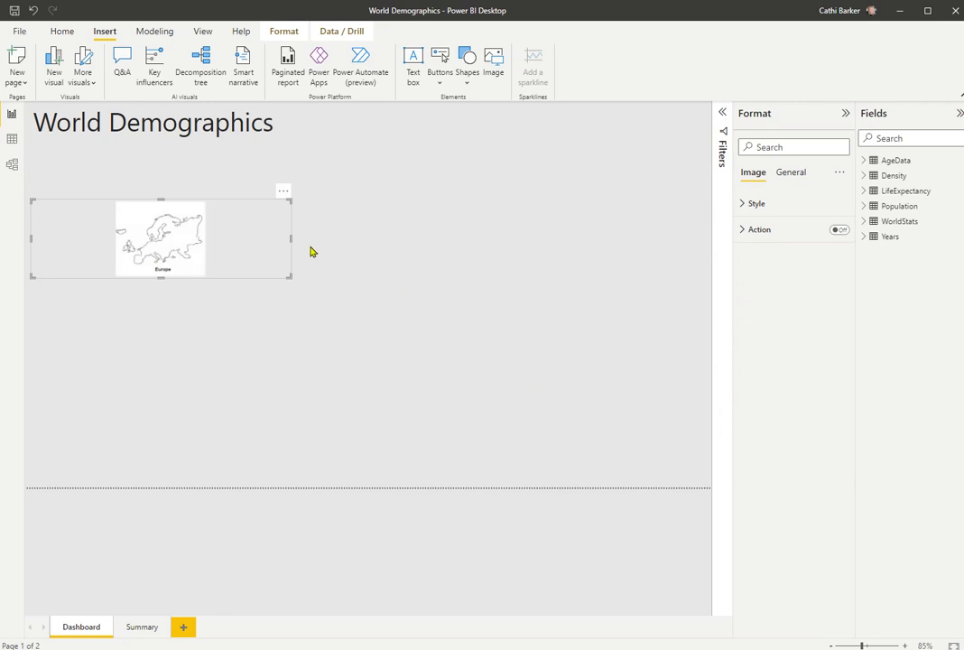
left_click_drag(292, 239, 127, 242)
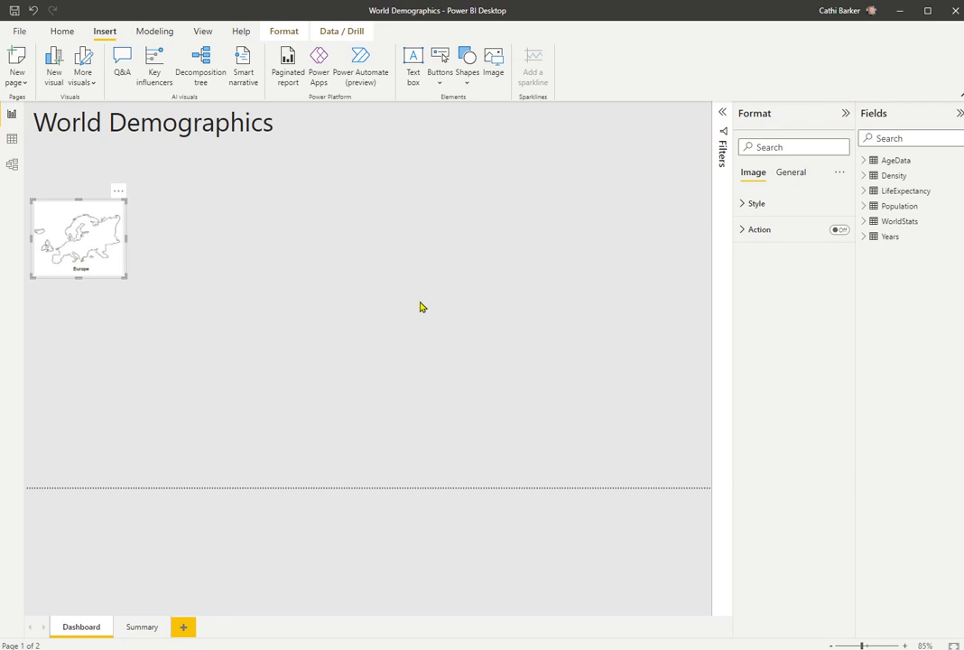
Insert Picture Africa.jpg and Picture Americas.jpg on the Dashboard page.
left_click(495, 67)
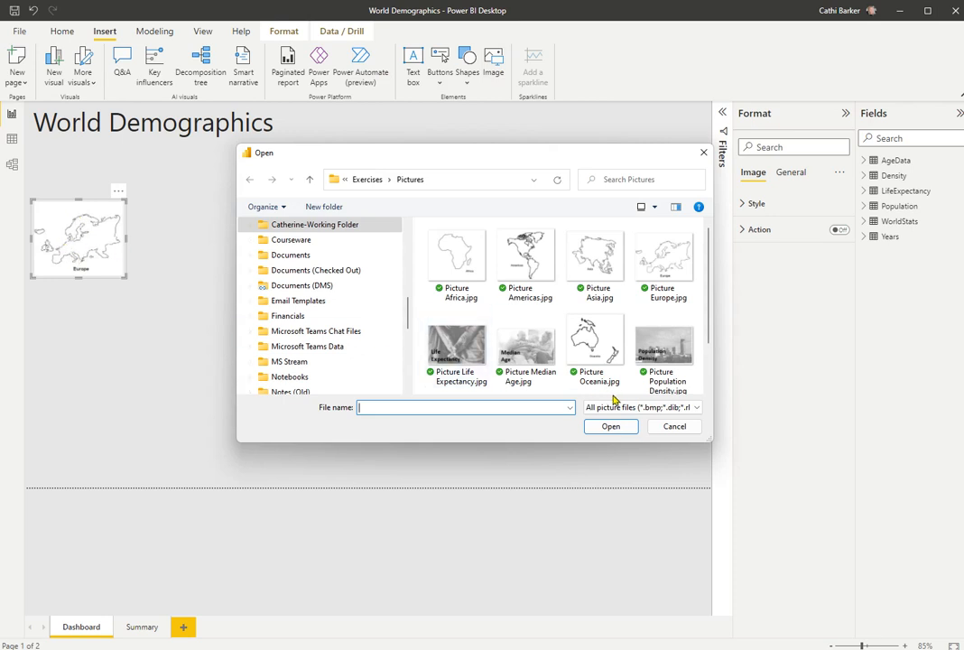
left_click(676, 427)
left_click(247, 213)
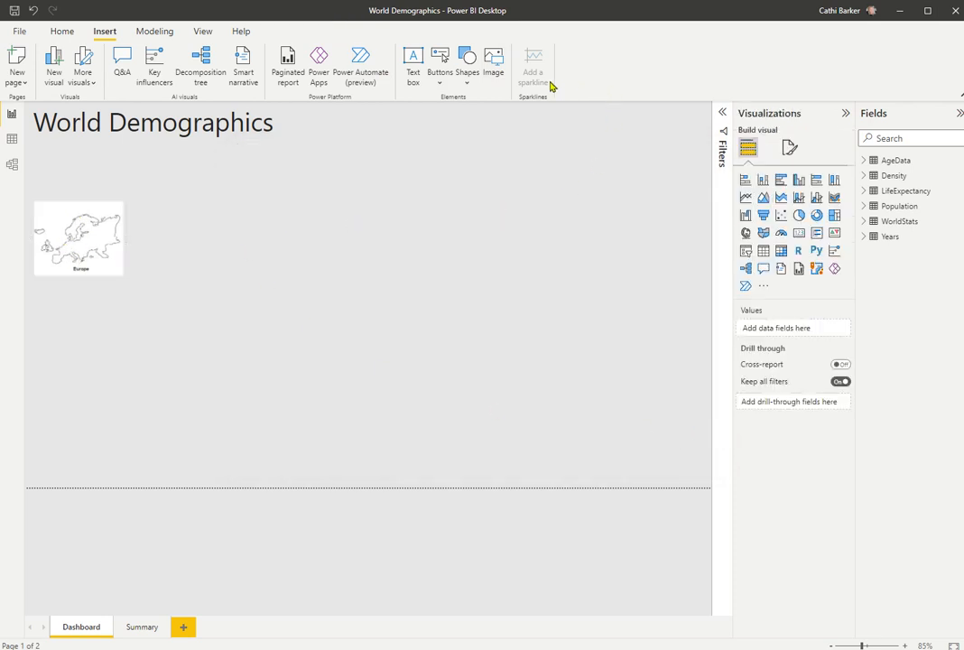
left_click(494, 65)
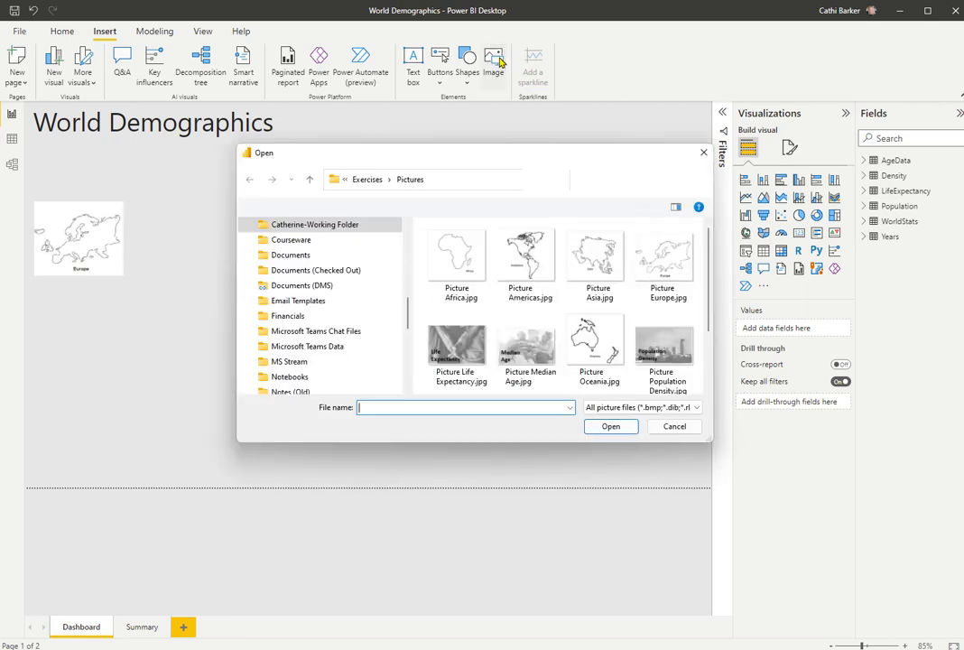
double_click(461, 270)
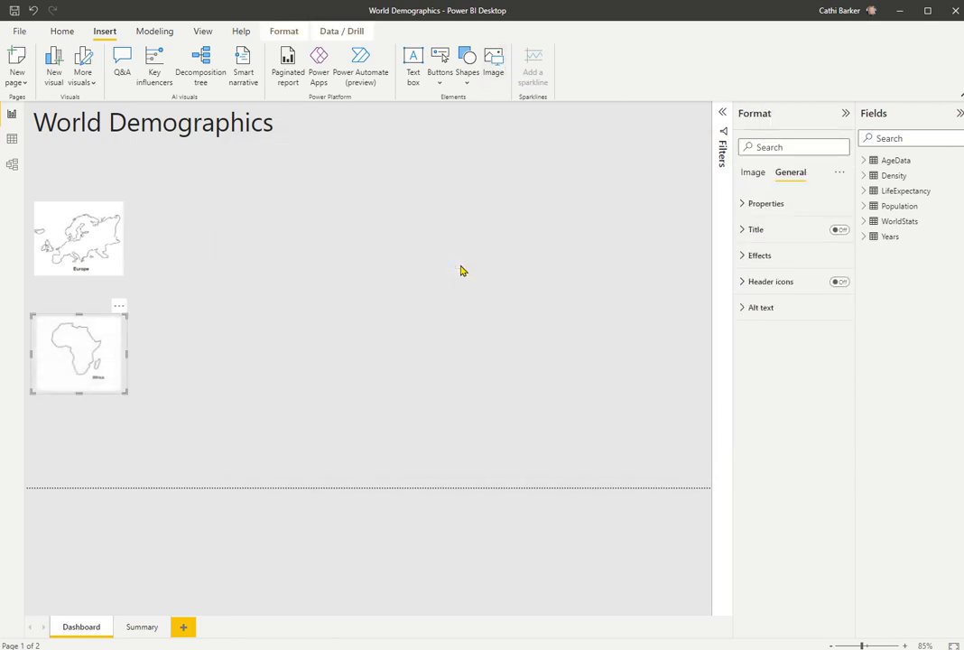
left_click(494, 65)
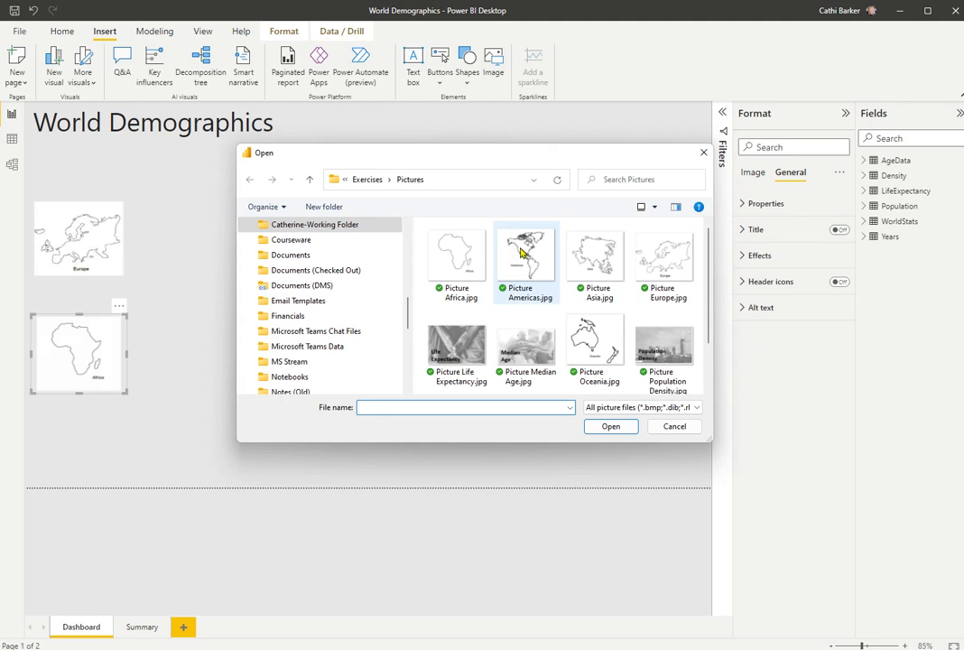
double_click(521, 254)
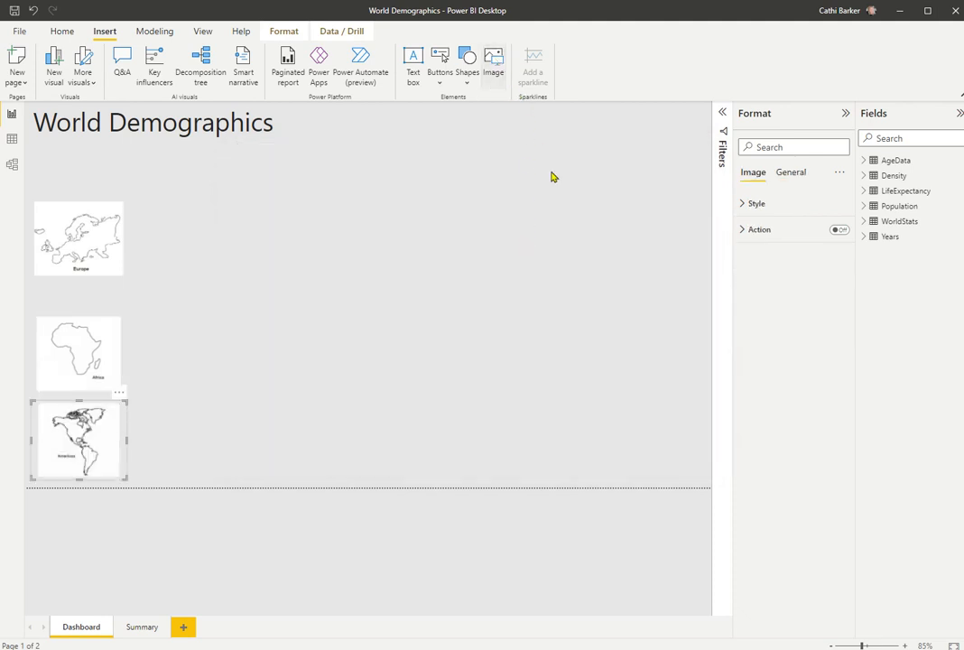
Insert Picture Asia.jpg and narrow its frame to fit the map.
double_click(594, 258)
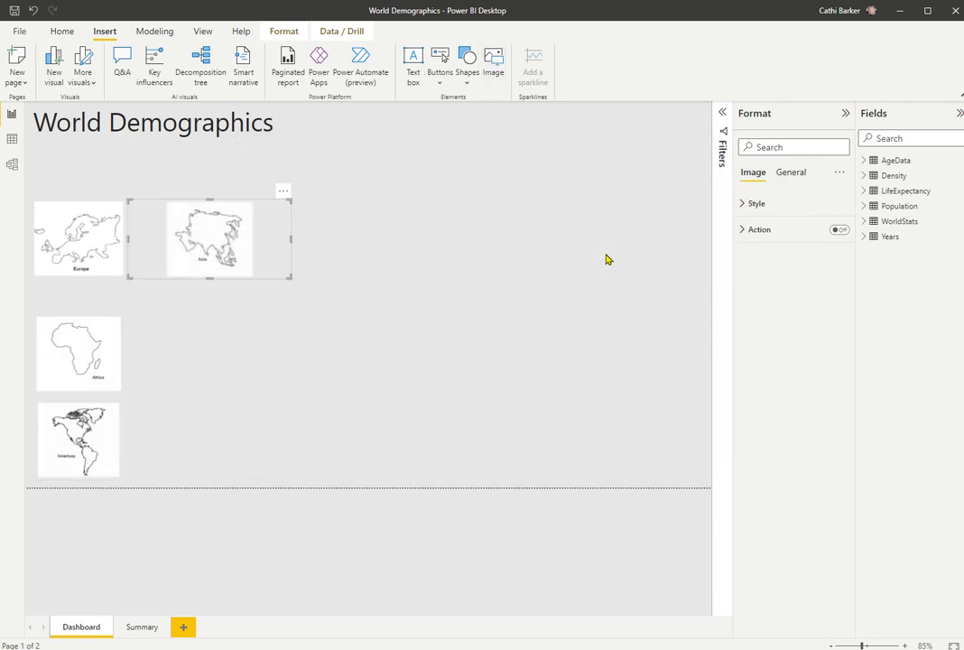
left_click_drag(290, 240, 220, 240)
left_click(354, 269)
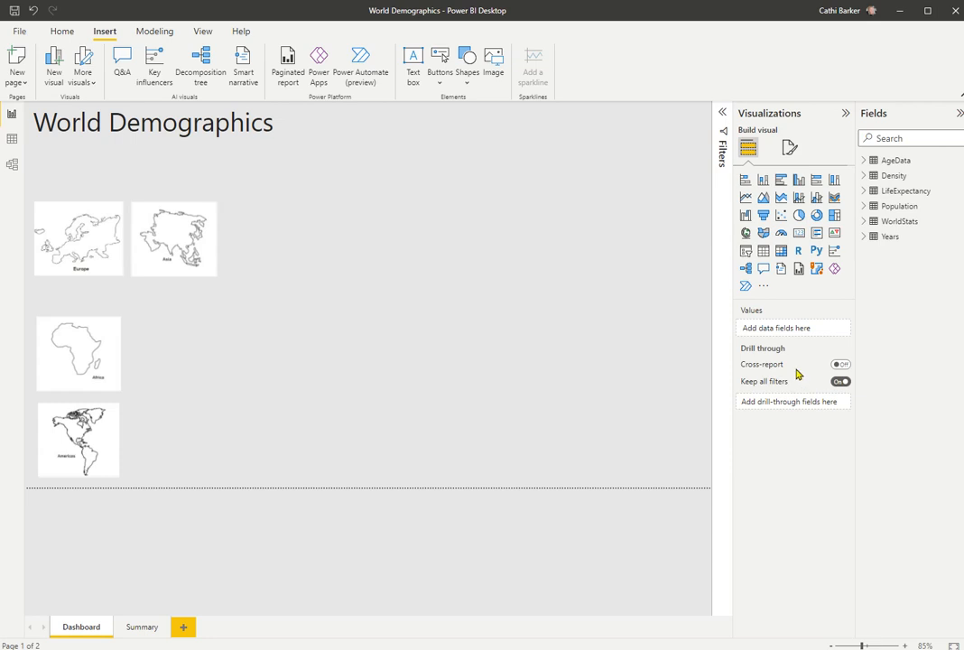
Arrange the Europe, Asia and Africa images in a row beneath the World Demographics title.
mouse_move(797, 373)
left_click_drag(89, 253, 164, 208)
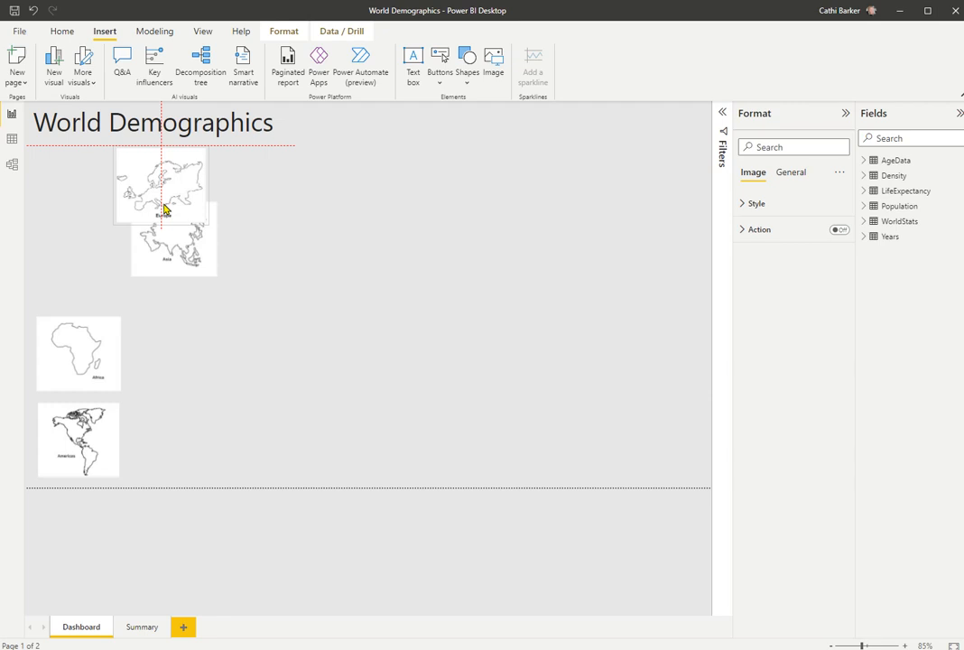
left_click_drag(164, 207, 163, 211)
left_click_drag(179, 258, 282, 215)
left_click(94, 390)
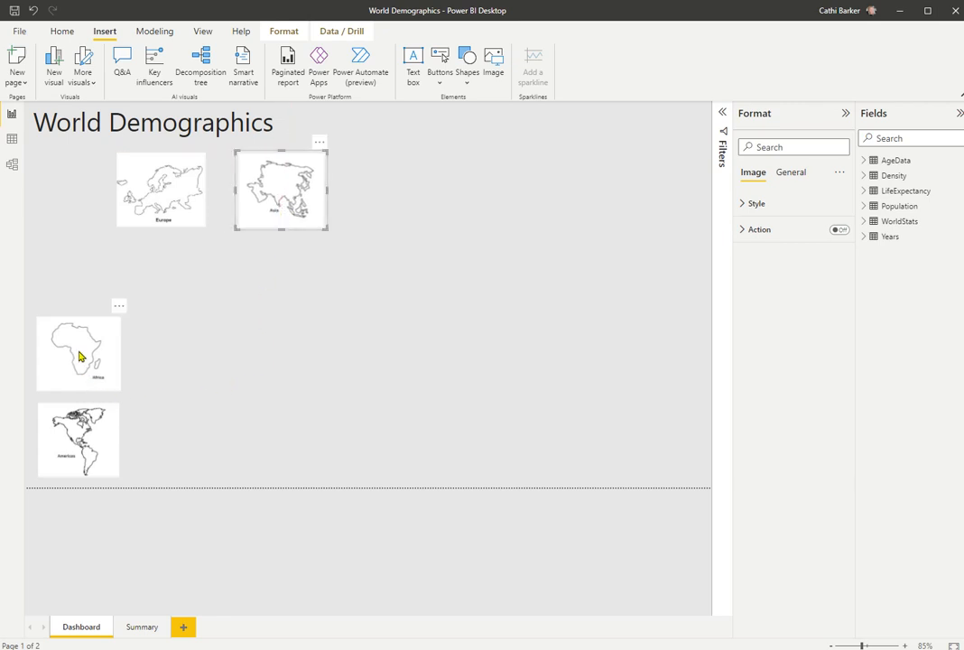
left_click_drag(79, 353, 403, 192)
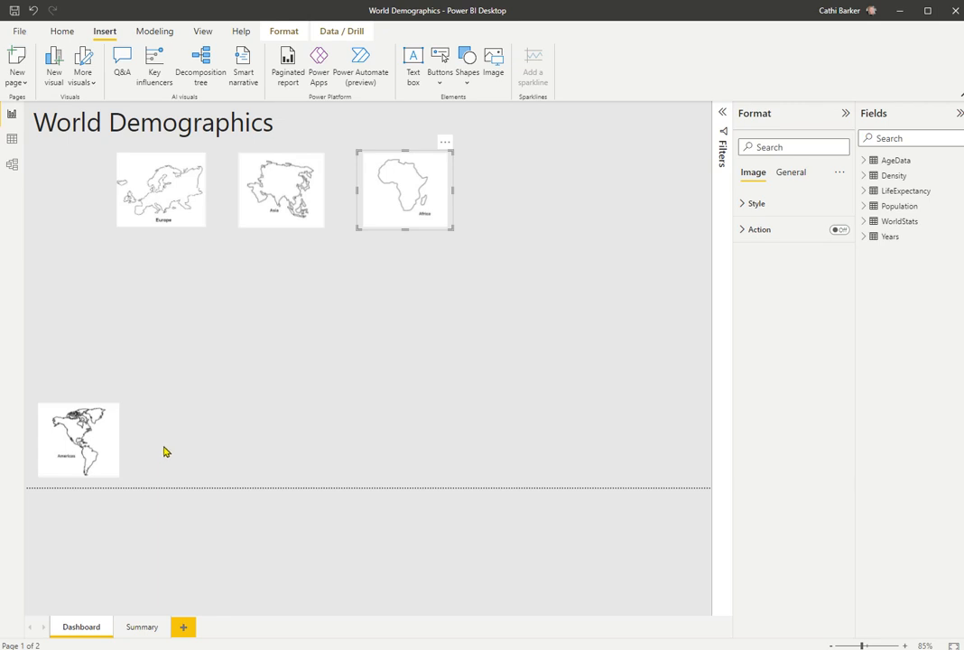
left_click(229, 428)
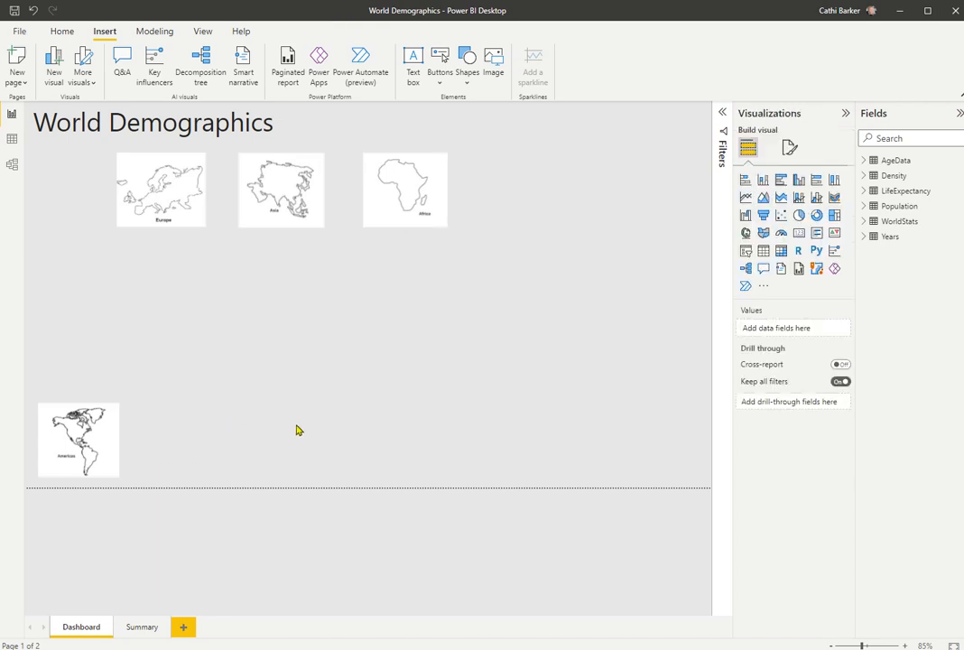
Insert Picture Oceania.jpg with a narrowed frame and place it, followed by the Americas image, at the end of the map row.
left_click(493, 65)
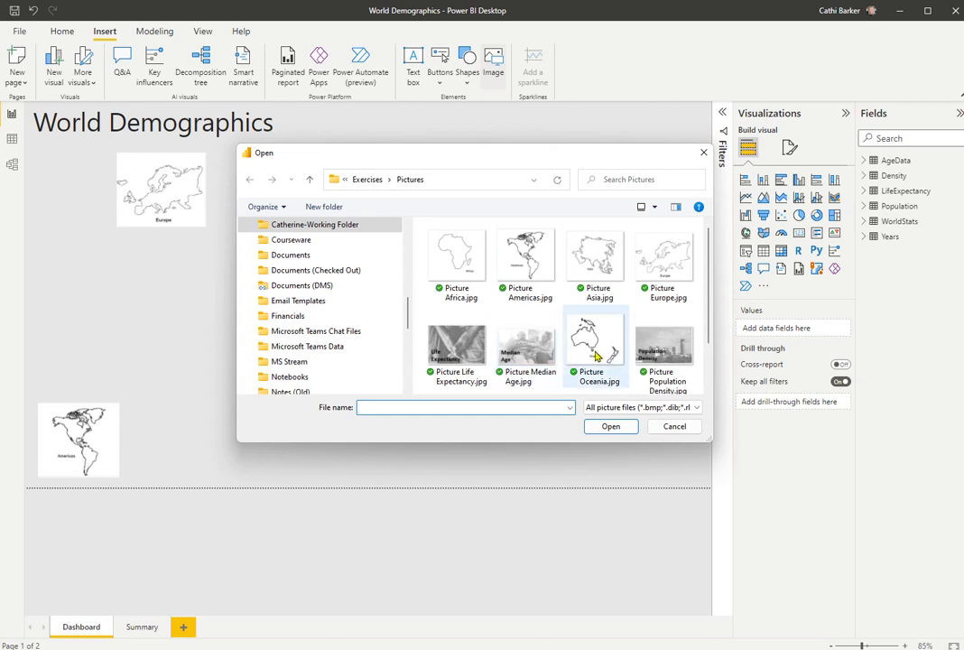
key("Escape")
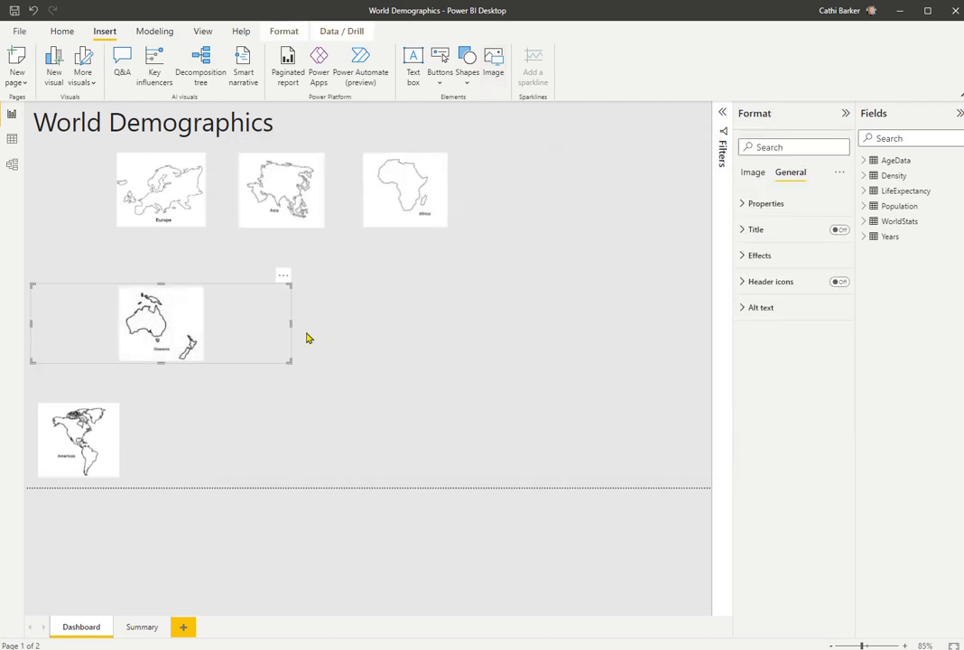
left_click_drag(291, 324, 529, 200)
left_click_drag(44, 442, 626, 196)
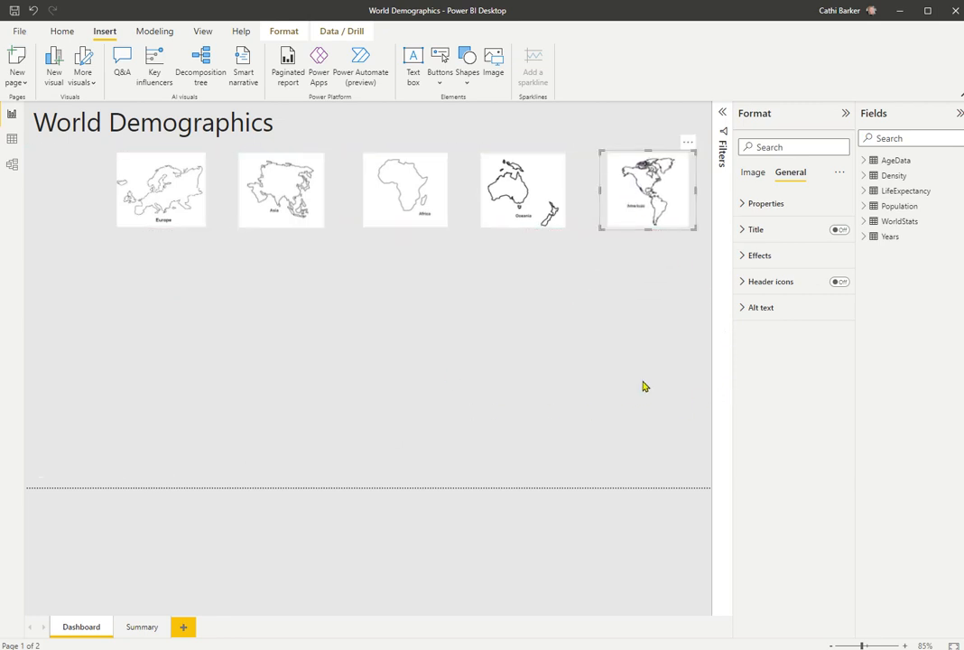
Align the tops of all five map images and distribute them horizontally.
left_click(182, 206, "ctrl")
left_click(314, 204, "ctrl")
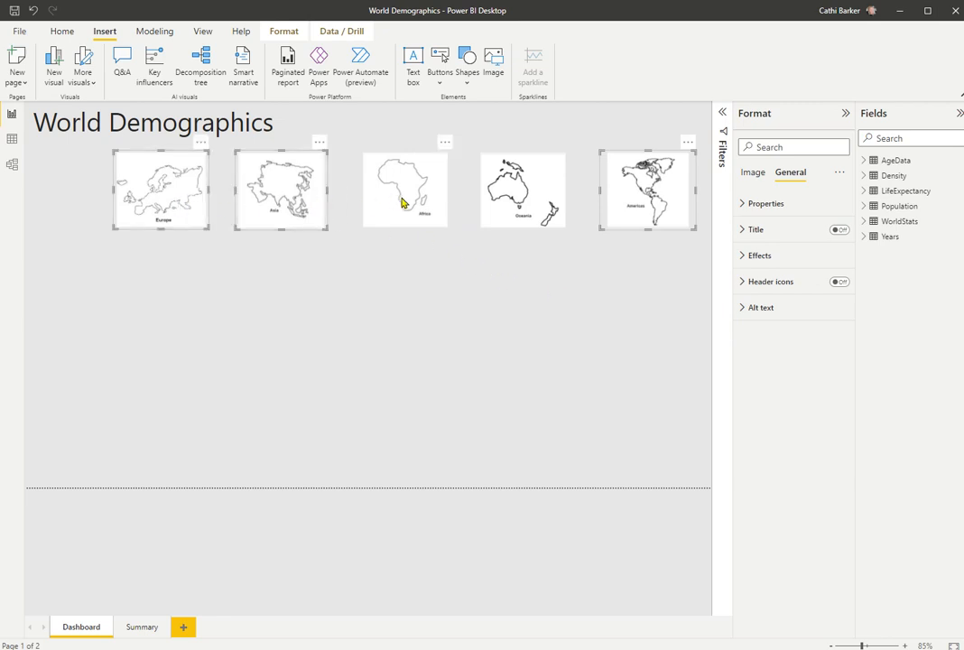
left_click(404, 207, "ctrl")
left_click(523, 199, "ctrl")
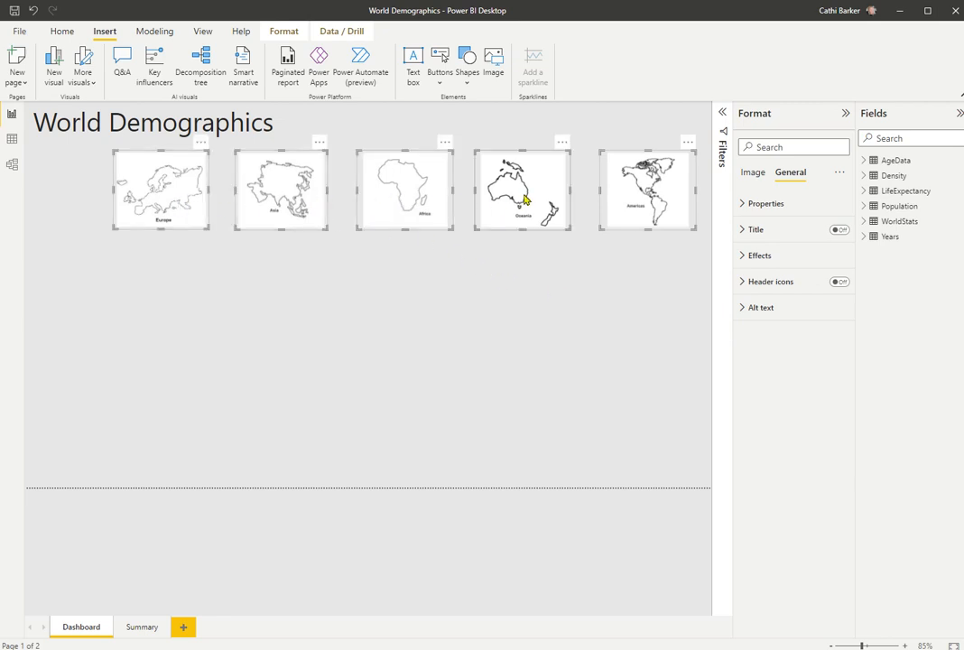
left_click(285, 33)
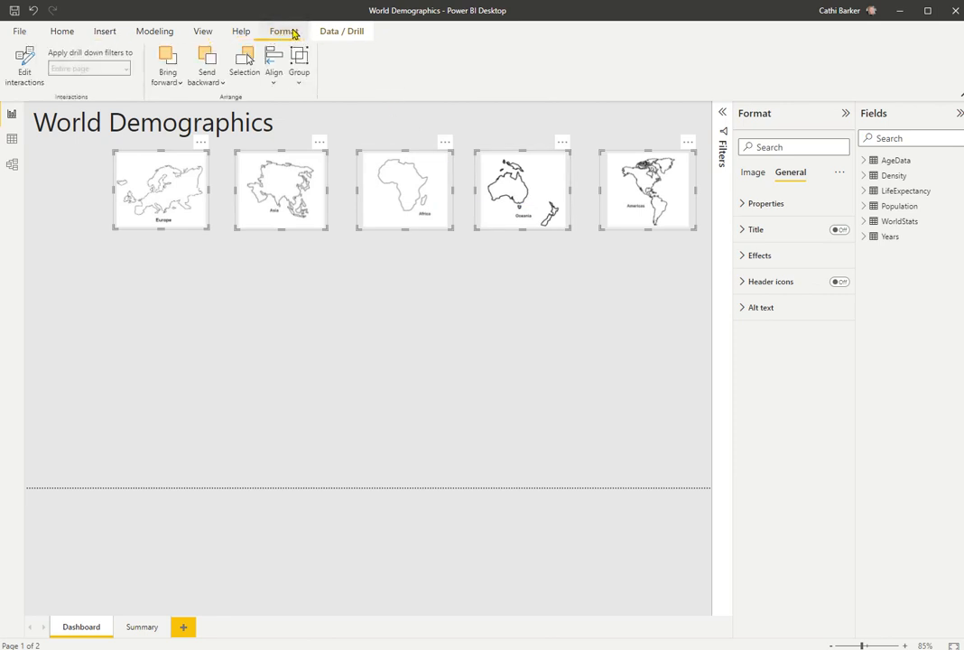
left_click(275, 82)
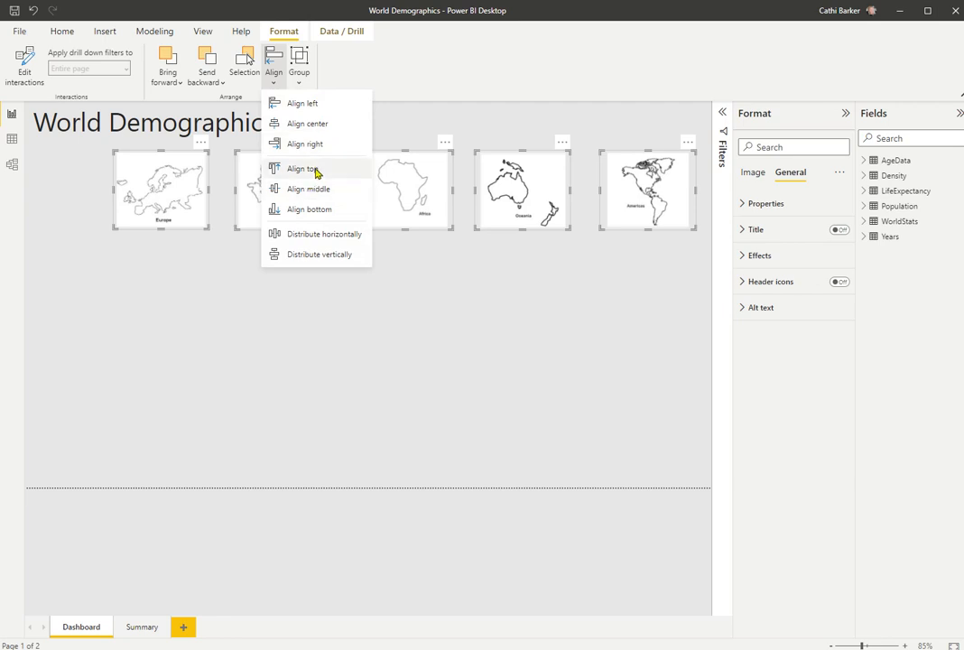
left_click(315, 171)
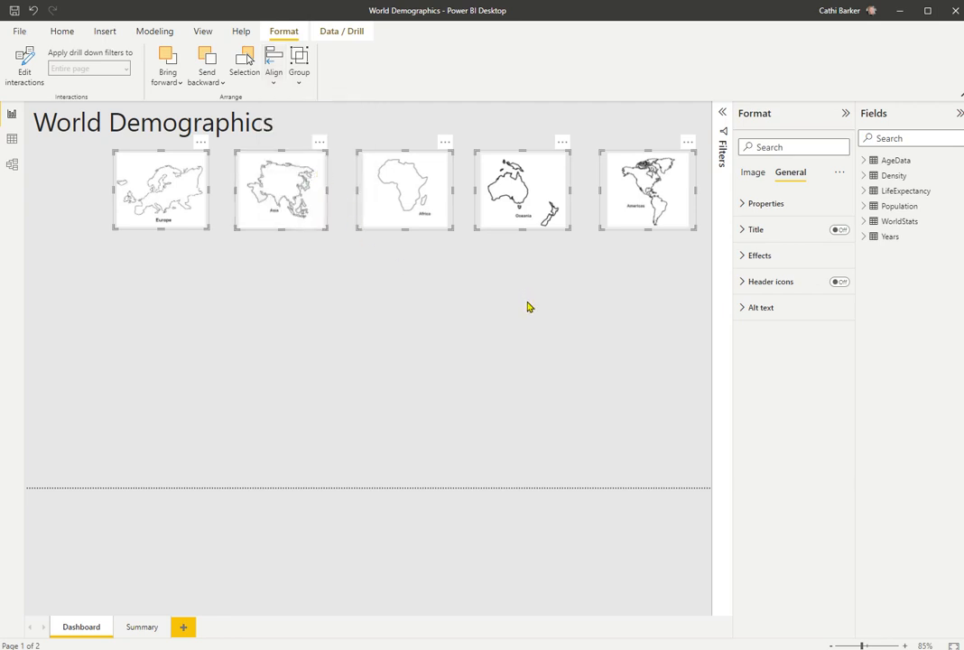
left_click(274, 77)
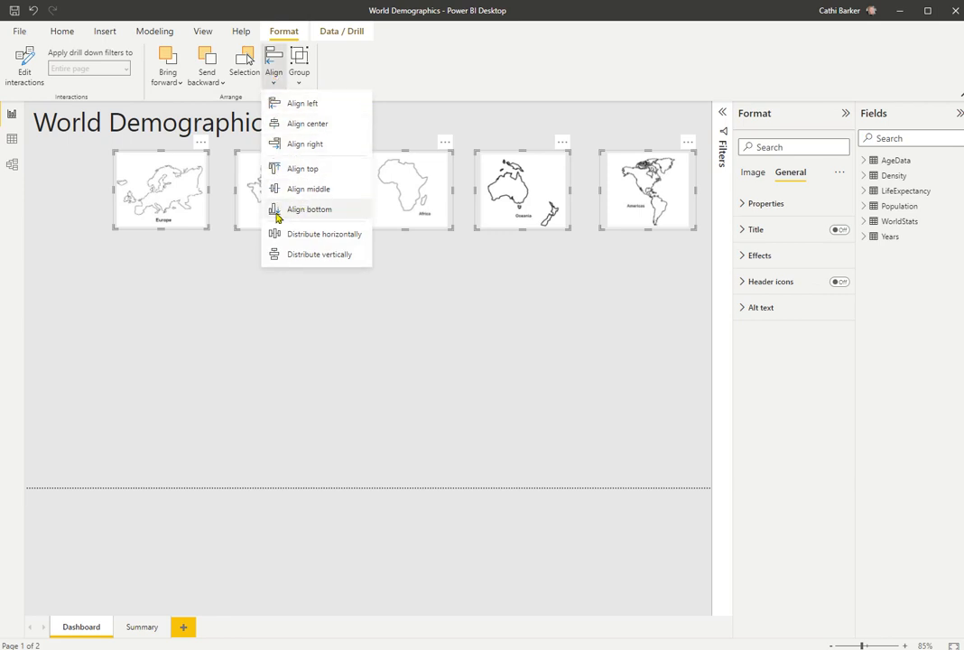
left_click(317, 237)
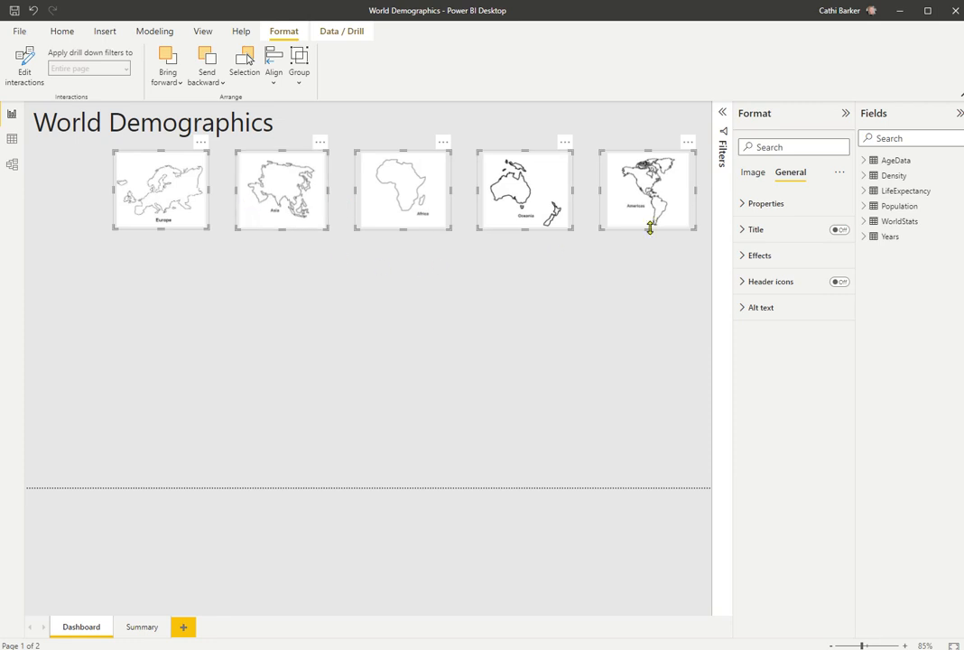
Narrow the frames of the Americas, Oceania and Africa images slightly to fit their maps.
left_click(694, 198)
left_click(669, 205)
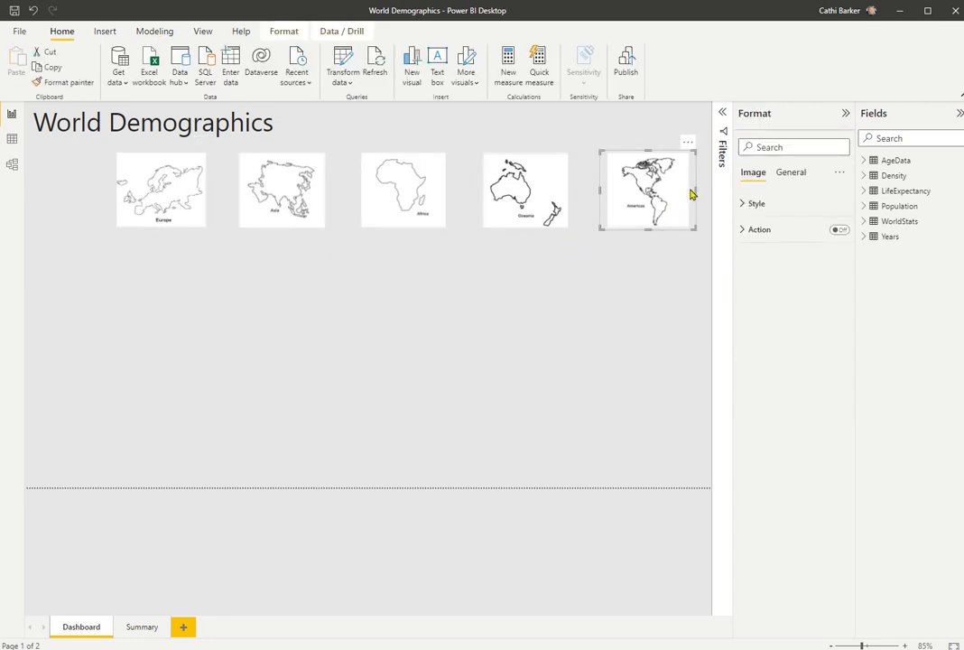
left_click_drag(695, 188, 687, 190)
left_click(554, 208)
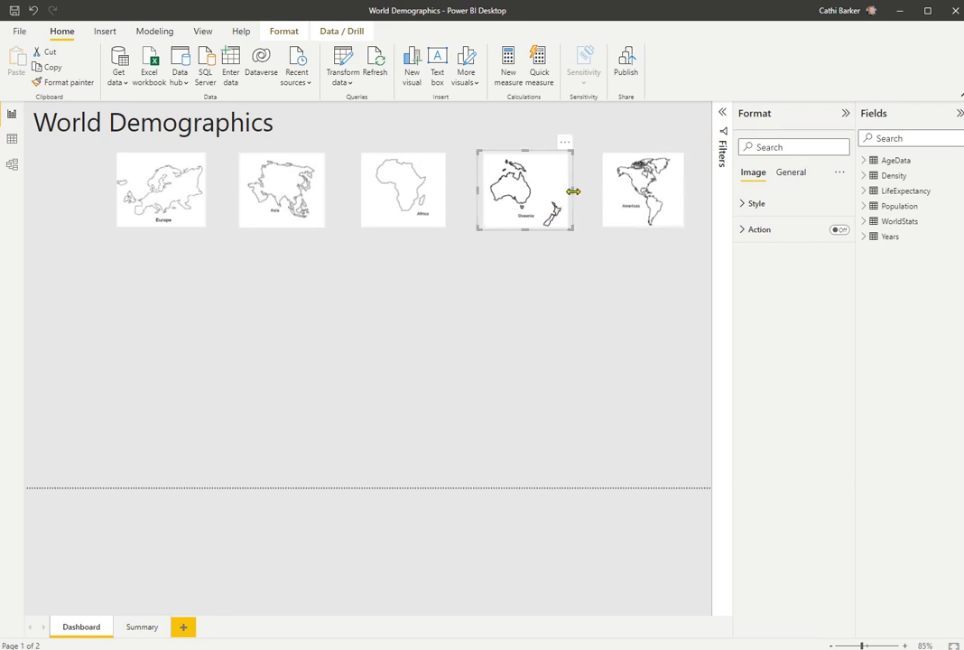
left_click_drag(573, 190, 566, 191)
left_click(439, 204)
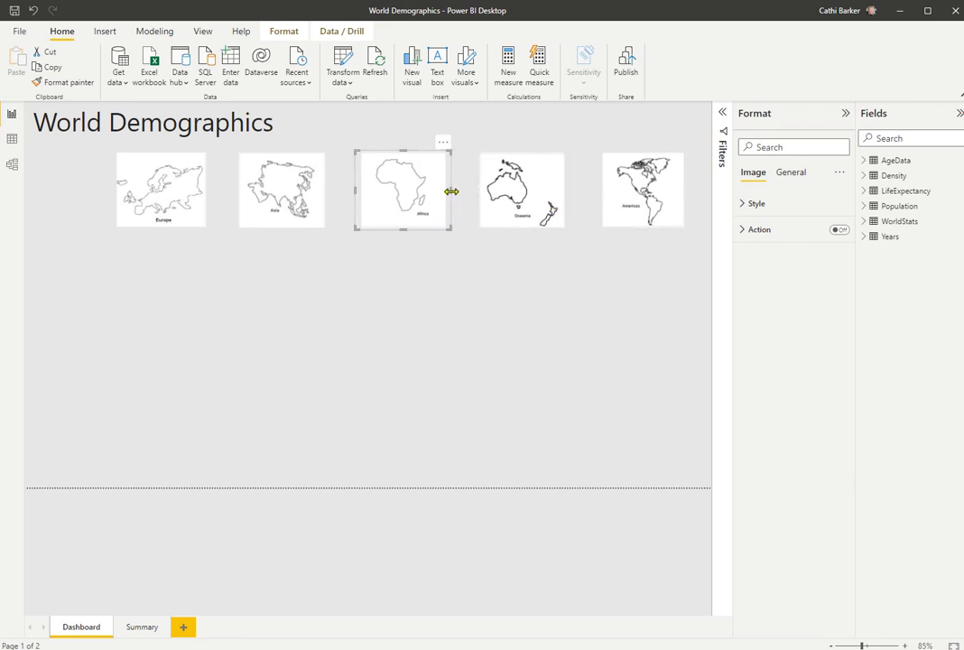
left_click_drag(451, 190, 446, 194)
left_click(301, 207)
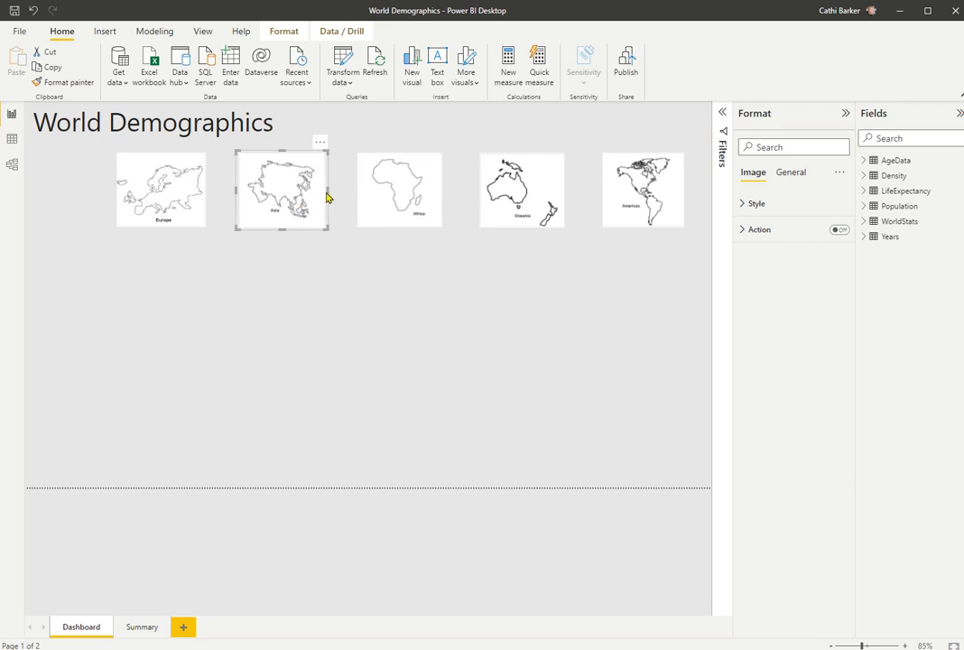
Select all five continent map images and distribute them horizontally again.
left_click(176, 208)
left_click(308, 207, "ctrl")
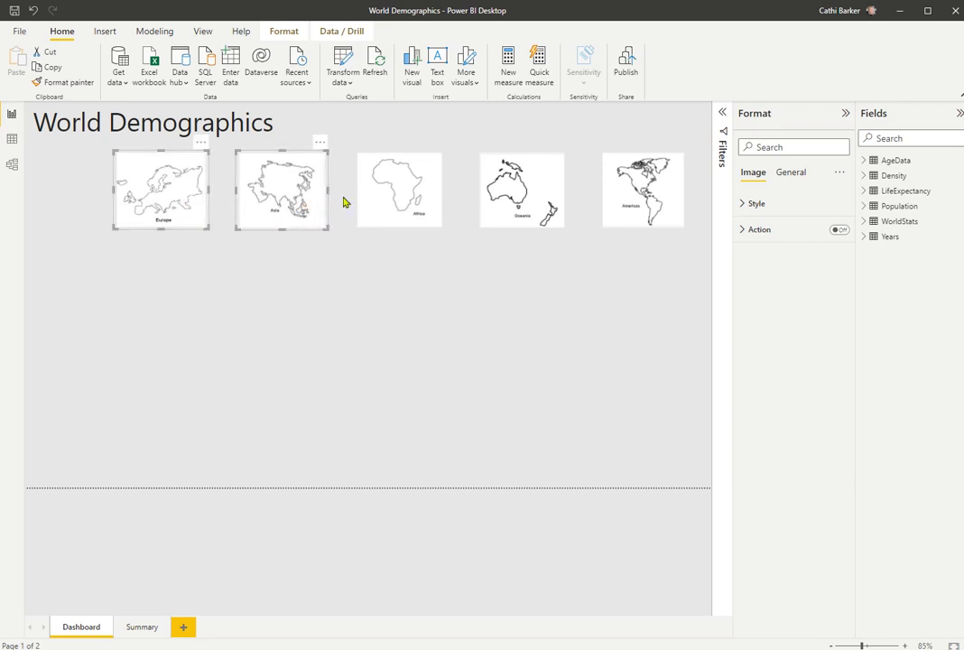
left_click(418, 200, "ctrl")
left_click(523, 197, "ctrl")
left_click(641, 201, "ctrl")
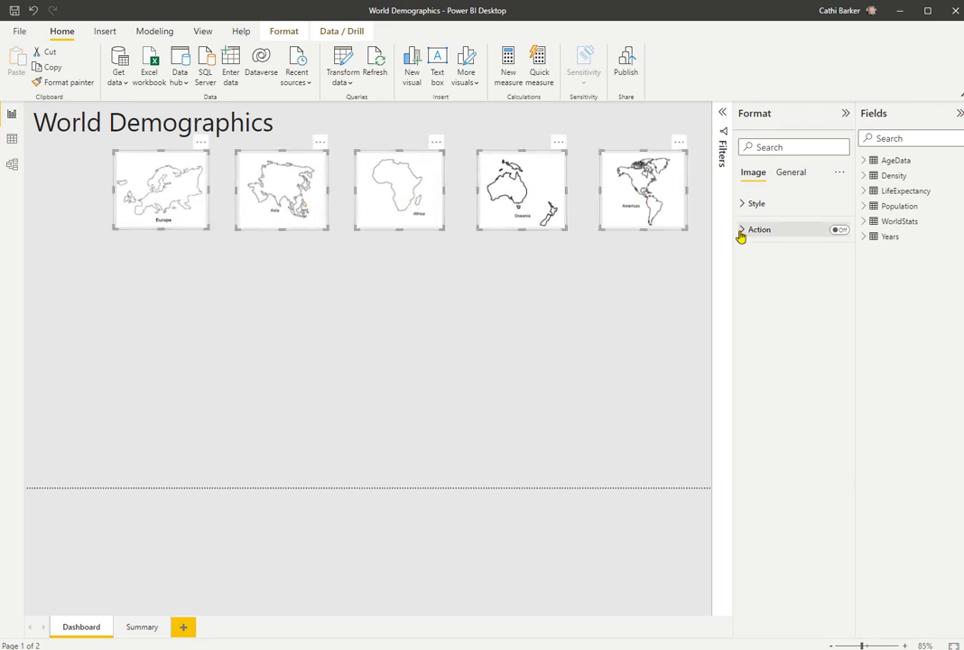
left_click(281, 34)
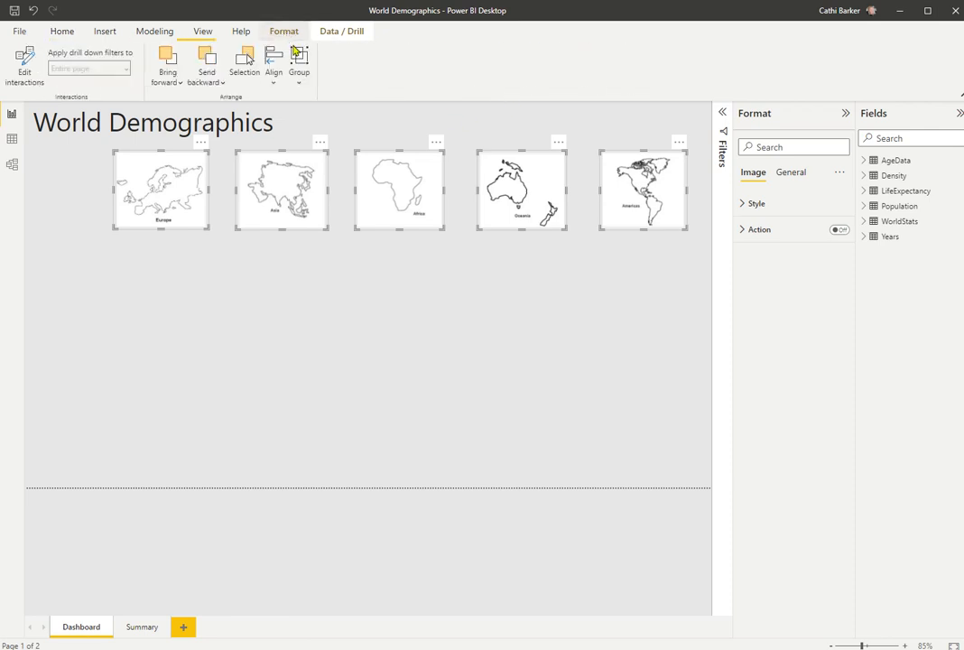
left_click(274, 79)
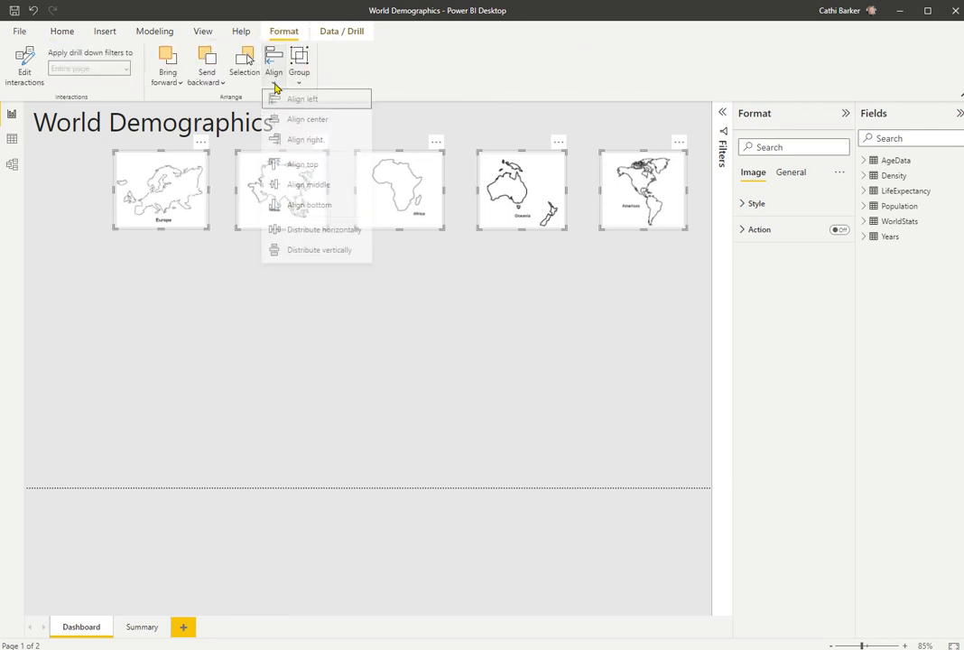
left_click(315, 235)
left_click(330, 313)
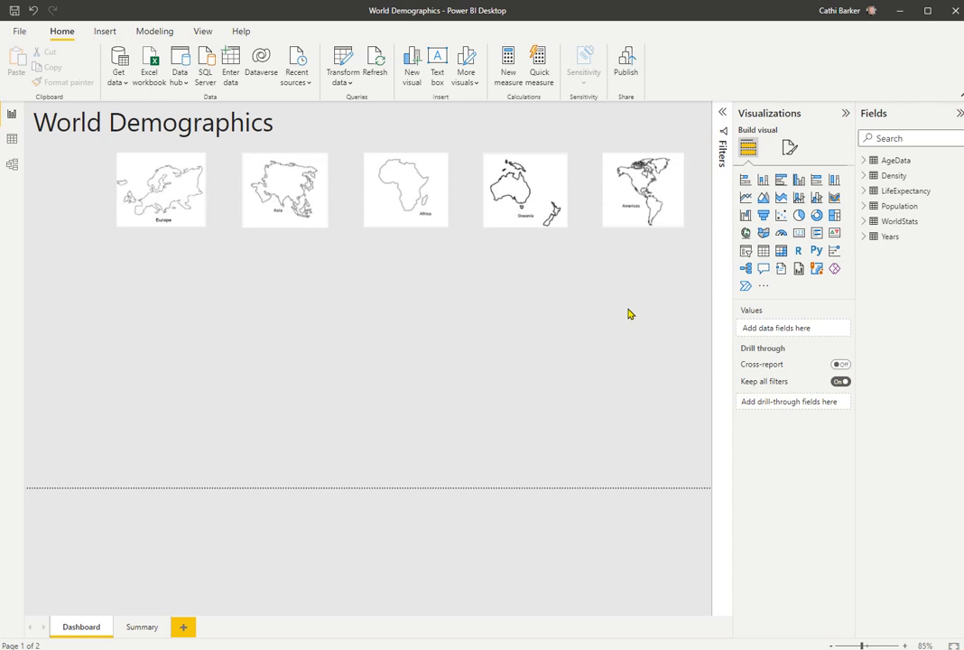
Insert the image Picture Life Expectancy.jpg from the Pictures folder onto the dashboard.
left_click(105, 33)
left_click(503, 63)
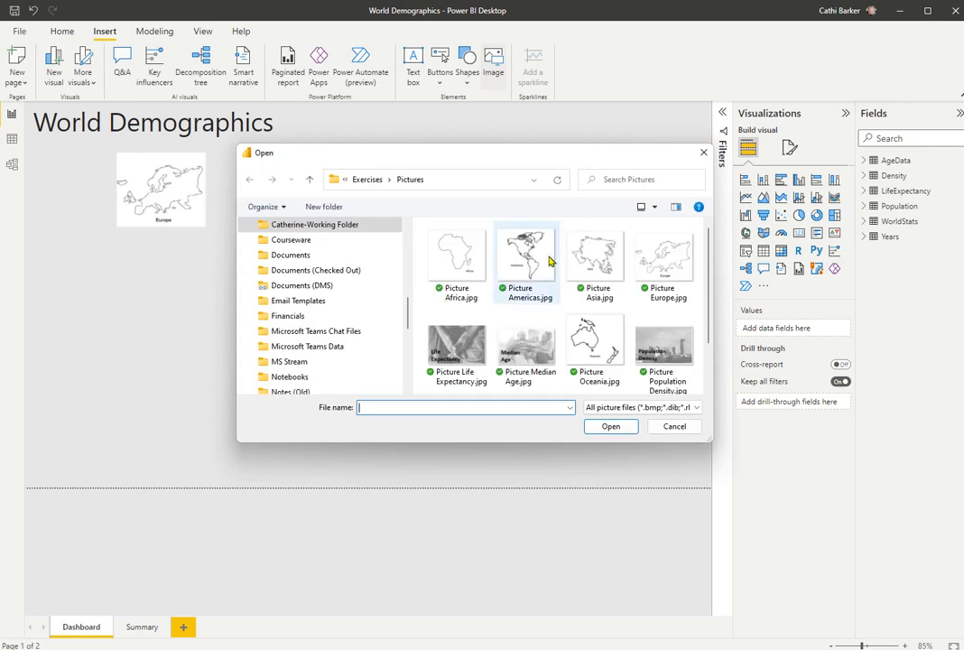
left_click(458, 343)
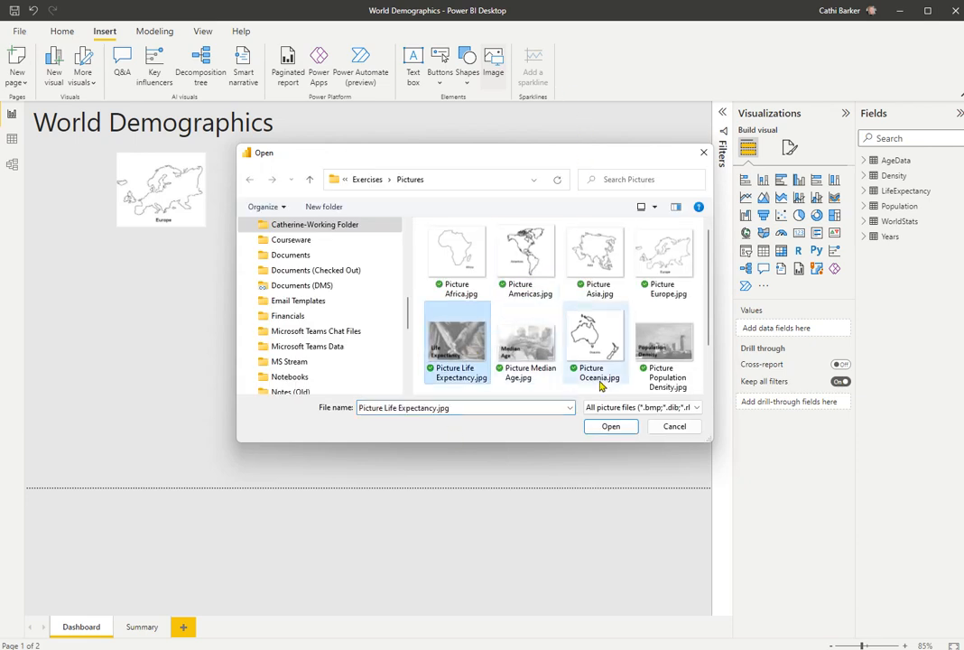
left_click(671, 370)
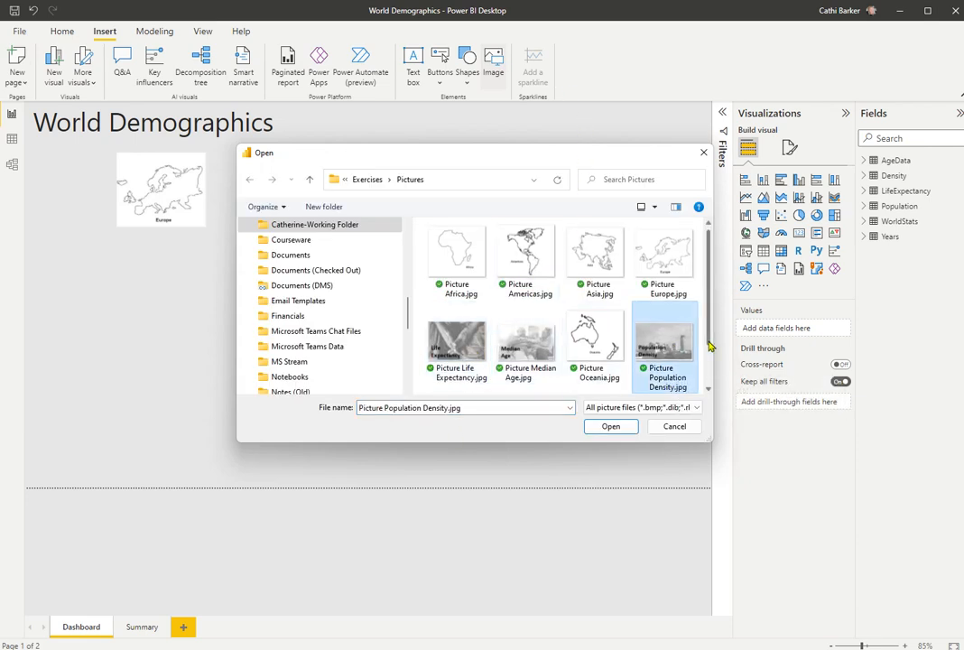
left_click(475, 358)
left_click(662, 343)
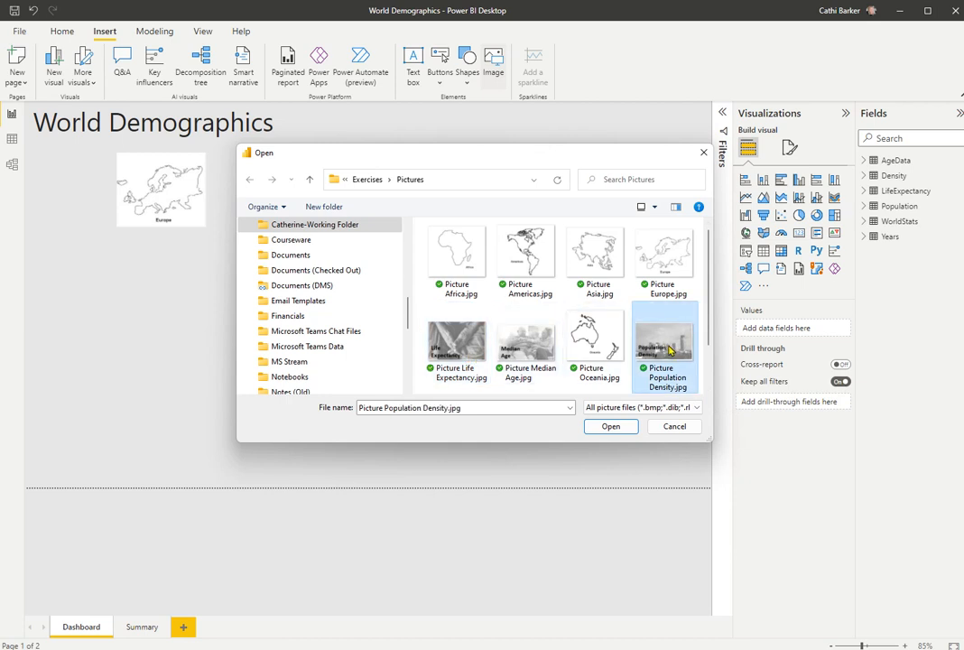
left_click(446, 353)
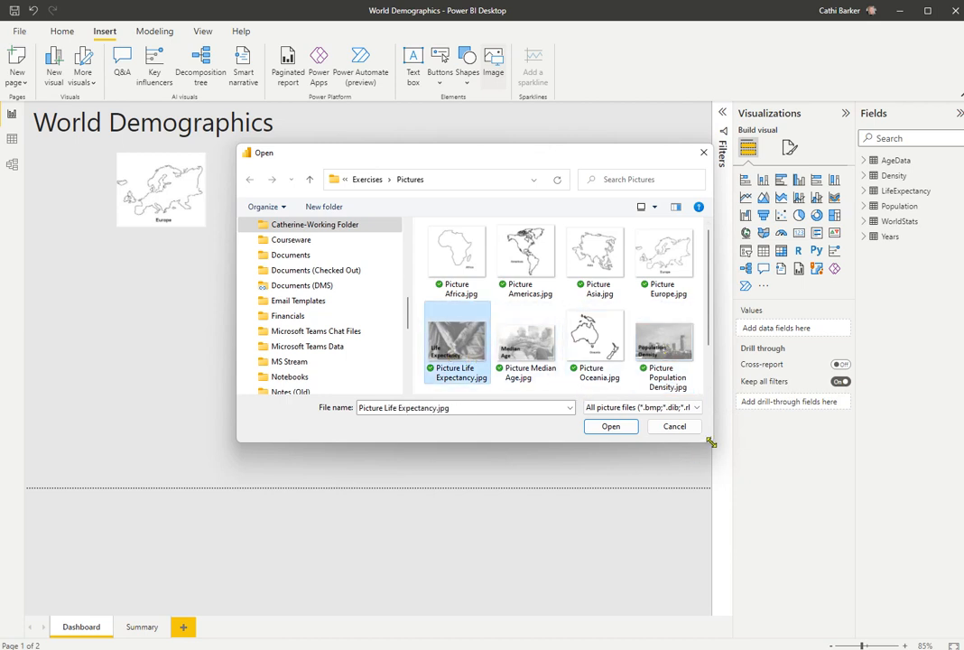
left_click_drag(711, 442, 811, 531)
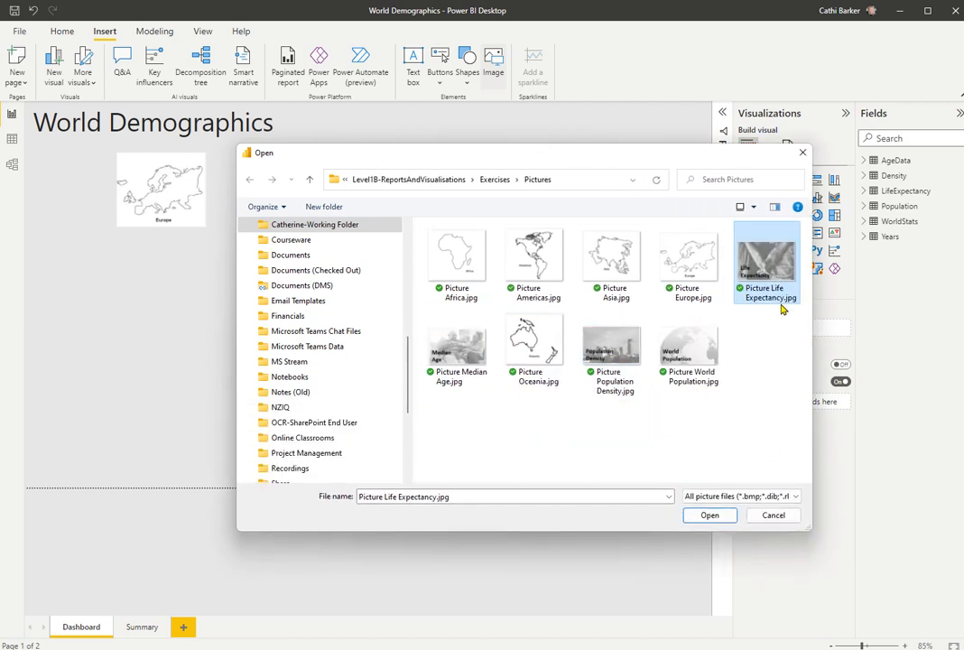
left_click(711, 516)
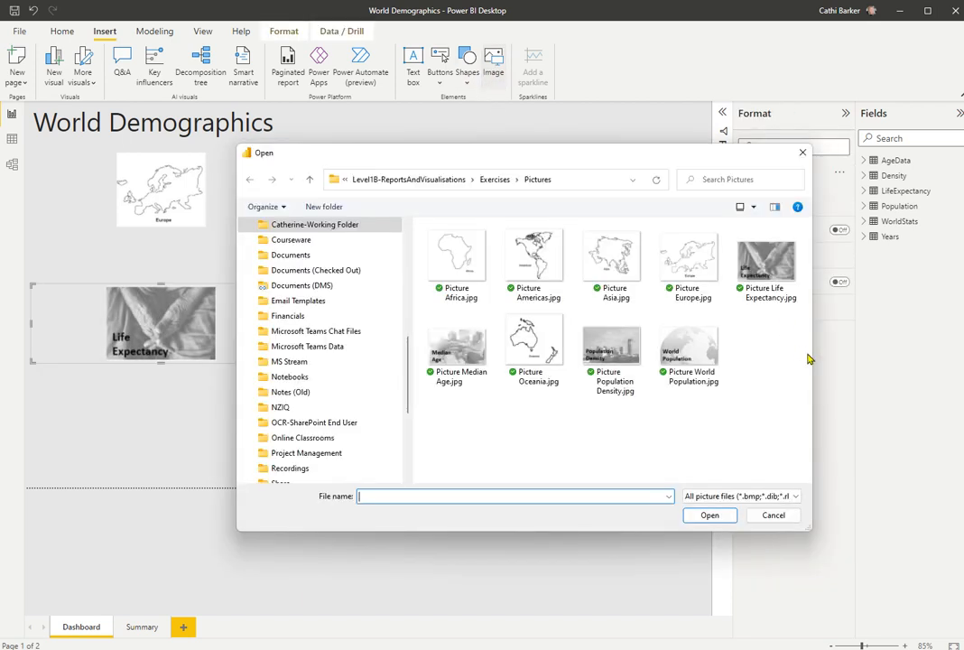
Insert the images Picture Median Age.jpg, Picture Population Density.jpg and Picture World Population.jpg onto the dashboard.
double_click(459, 339)
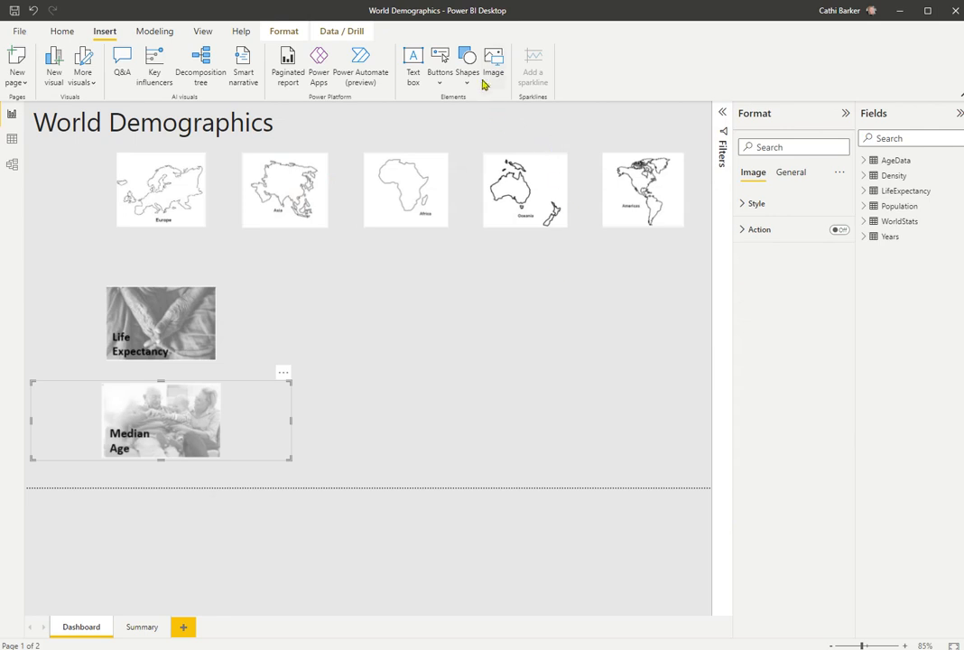
left_click(500, 66)
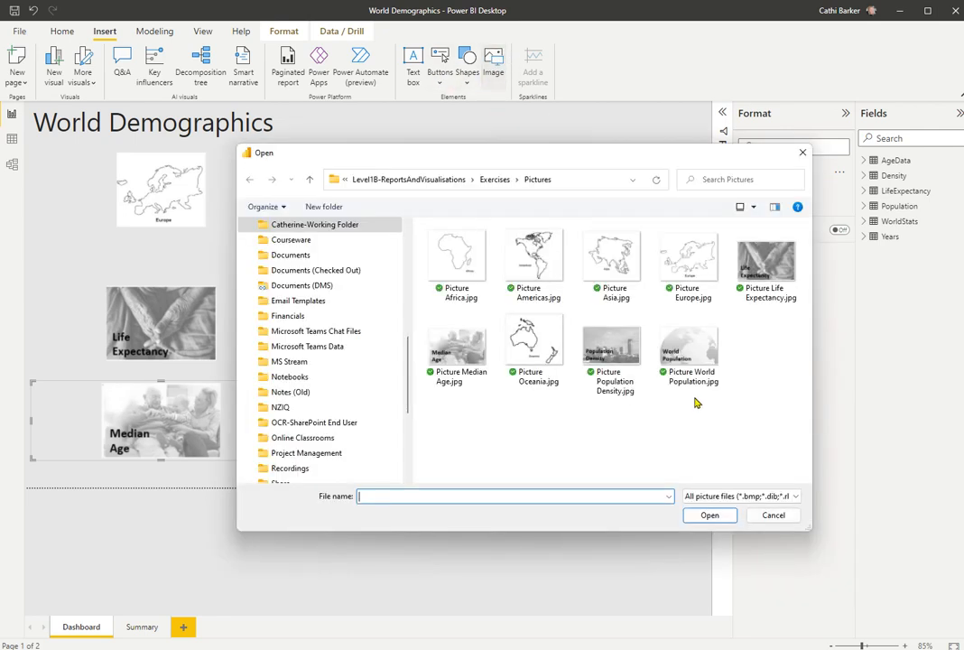
double_click(612, 341)
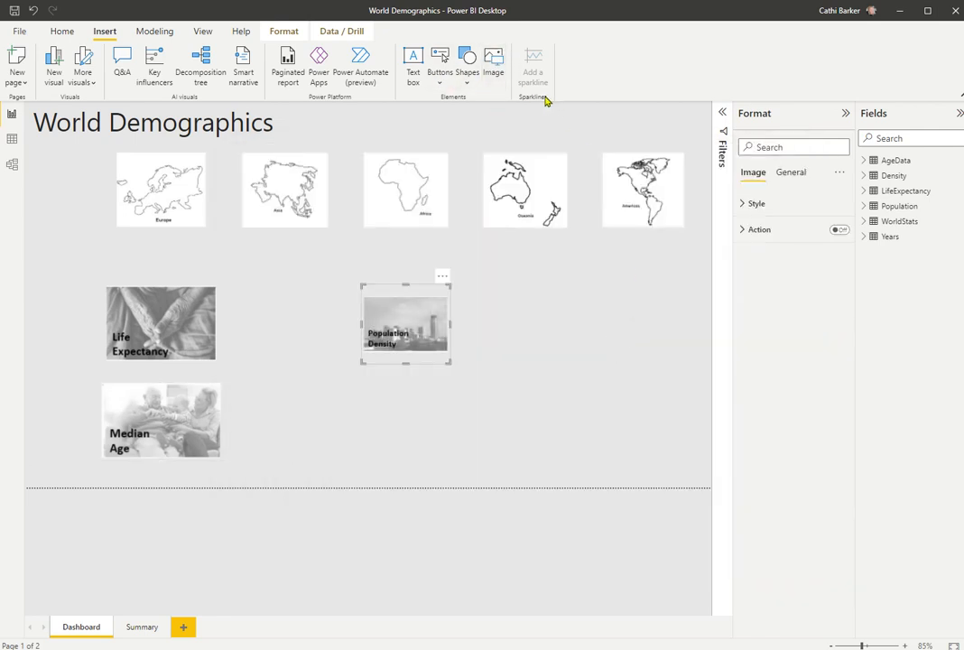
left_click(493, 69)
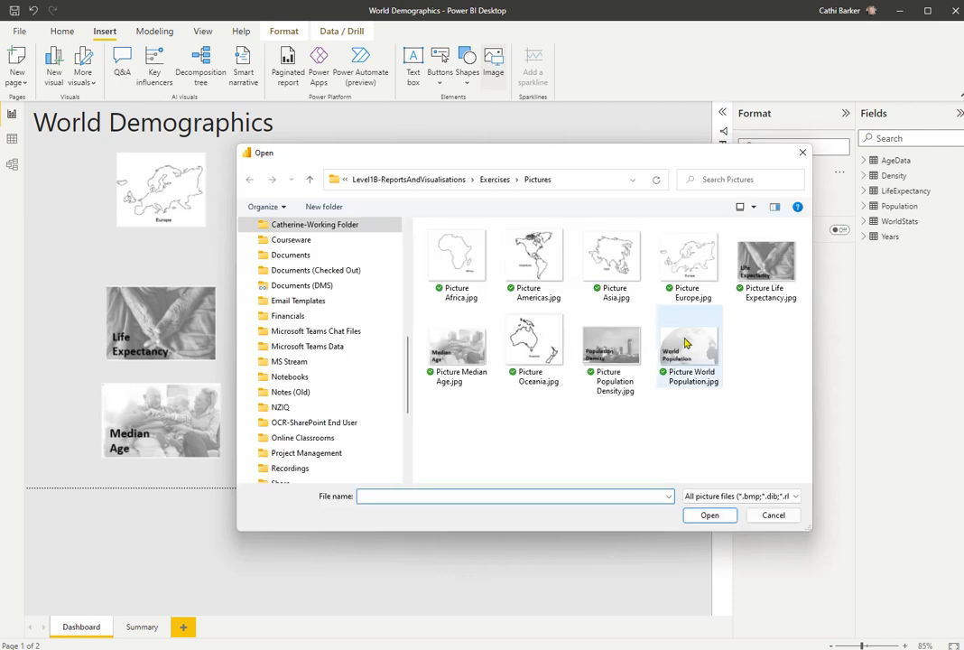
double_click(684, 341)
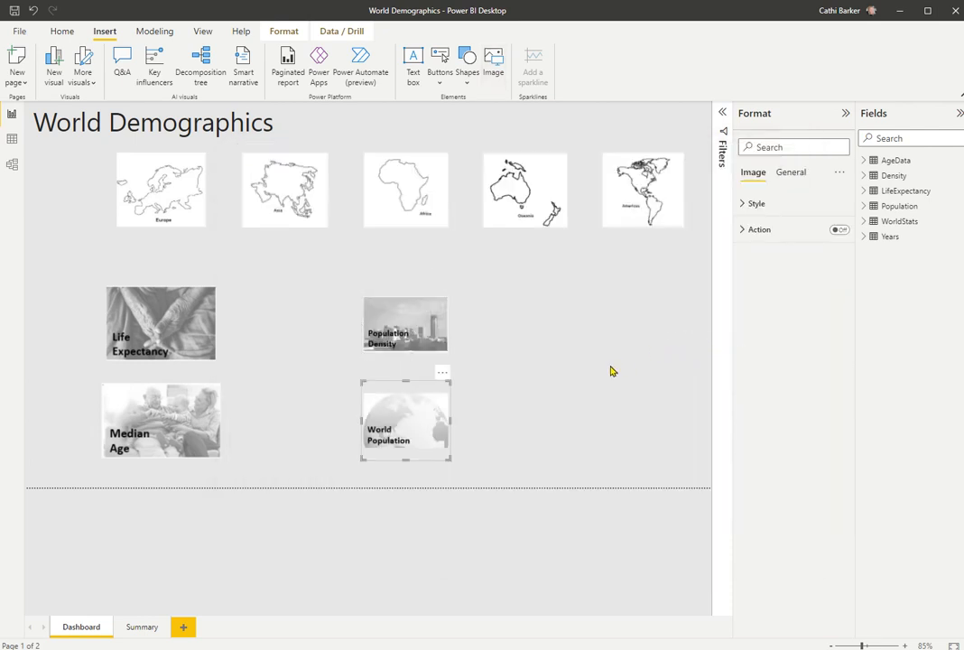
Place World Population at the page's left edge below the map row with its frame height trimmed, and put Population Density directly beneath it.
left_click_drag(383, 421, 48, 270)
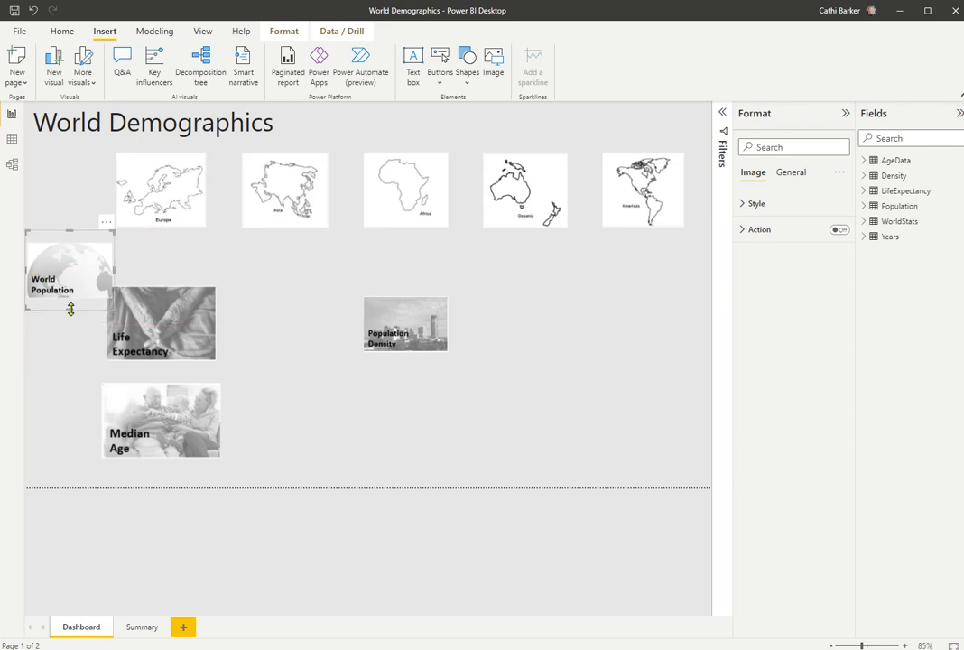
left_click_drag(70, 309, 73, 294)
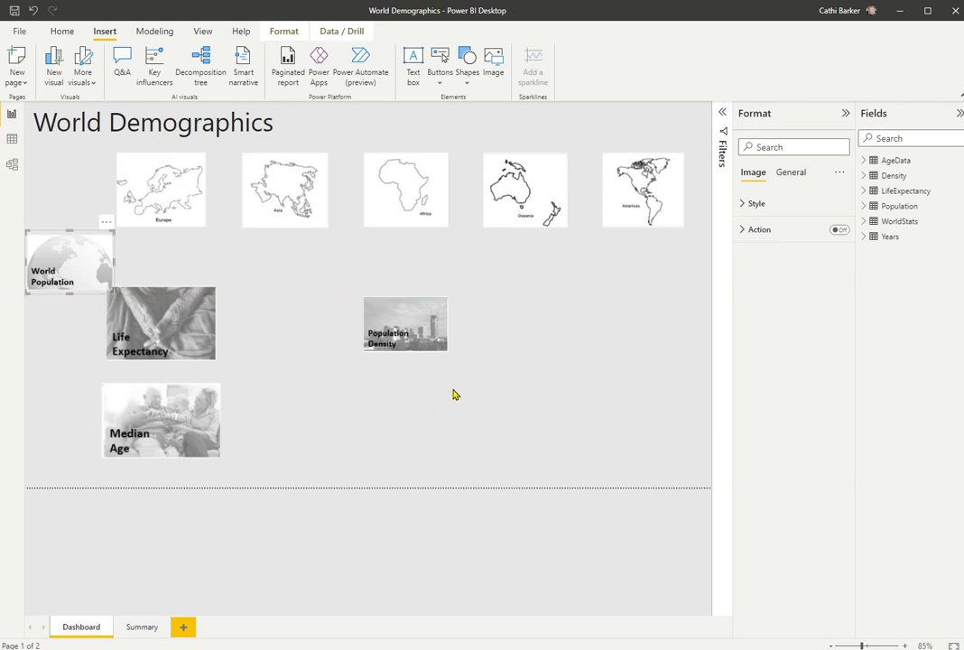
left_click_drag(411, 341, 75, 353)
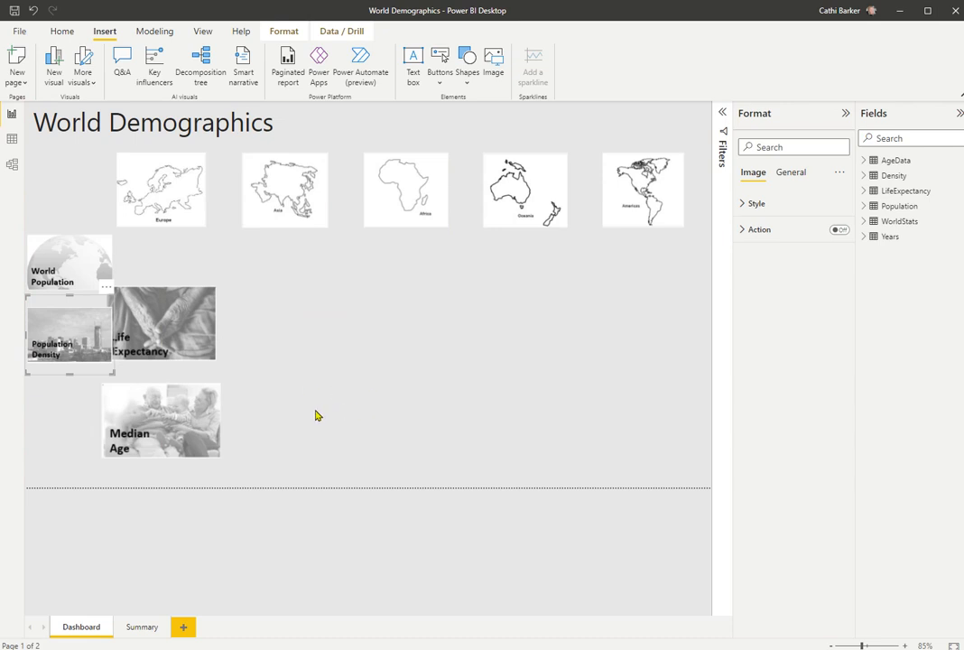
Shrink the Median Age and Life Expectancy images and stack them in the left column beneath Population Density.
left_click(209, 425)
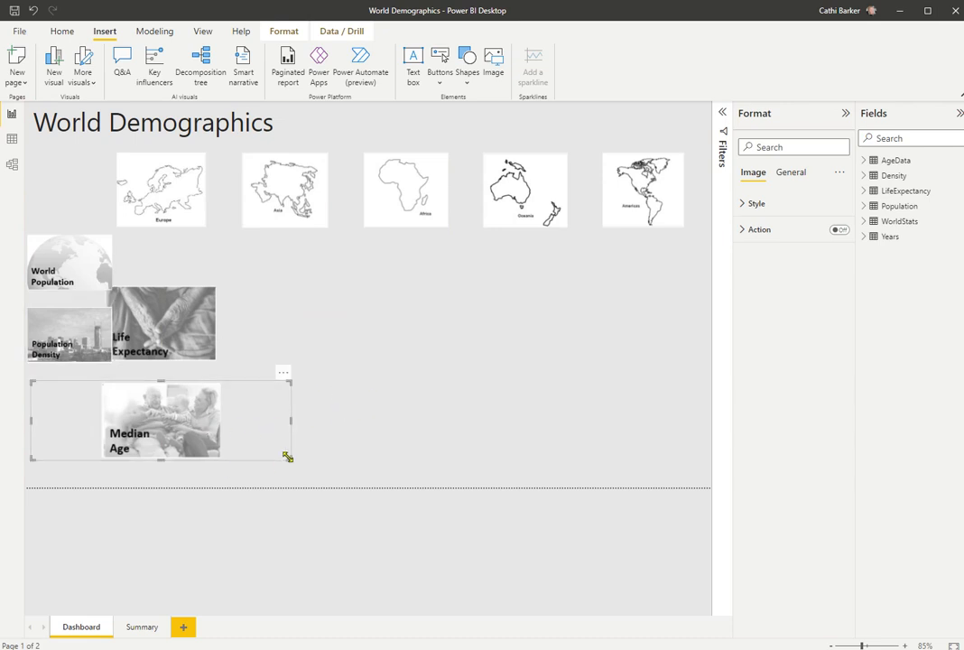
left_click(292, 425)
left_click(279, 424)
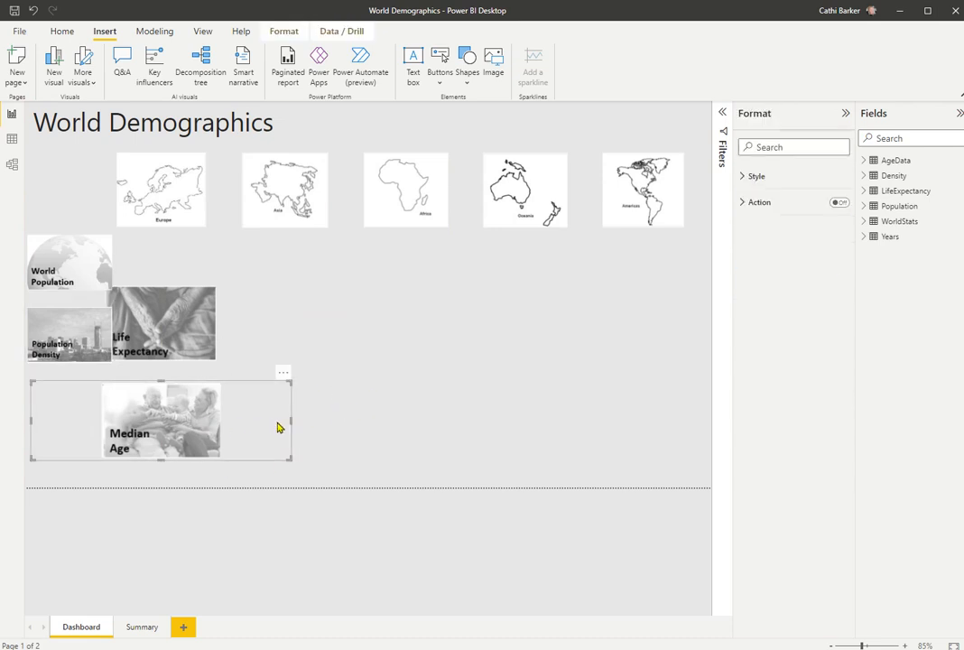
left_click_drag(289, 422, 74, 427)
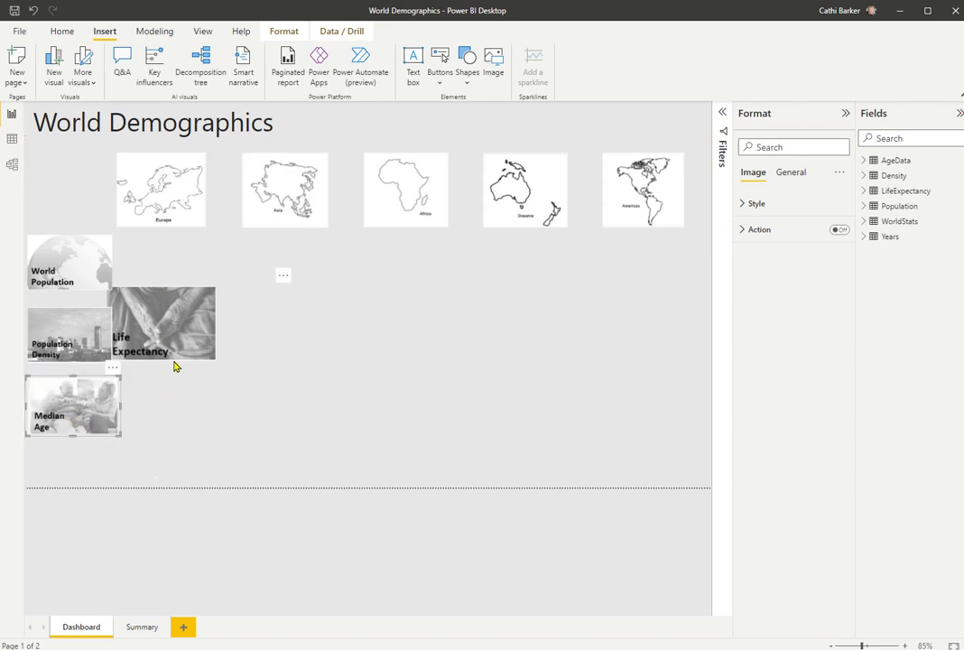
left_click(230, 361)
left_click_drag(291, 325, 34, 533)
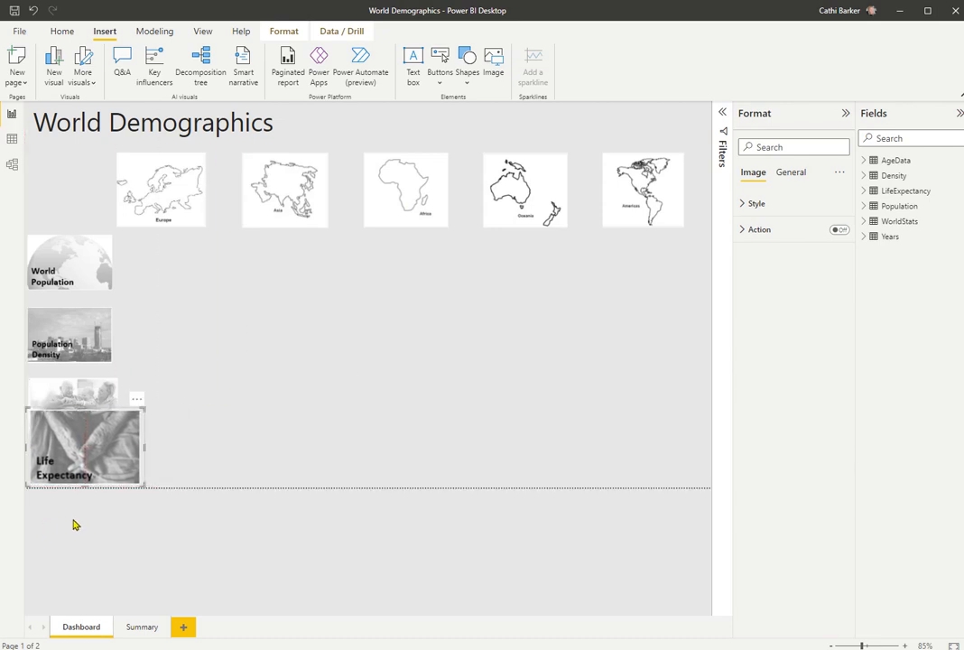
left_click_drag(147, 417, 107, 441)
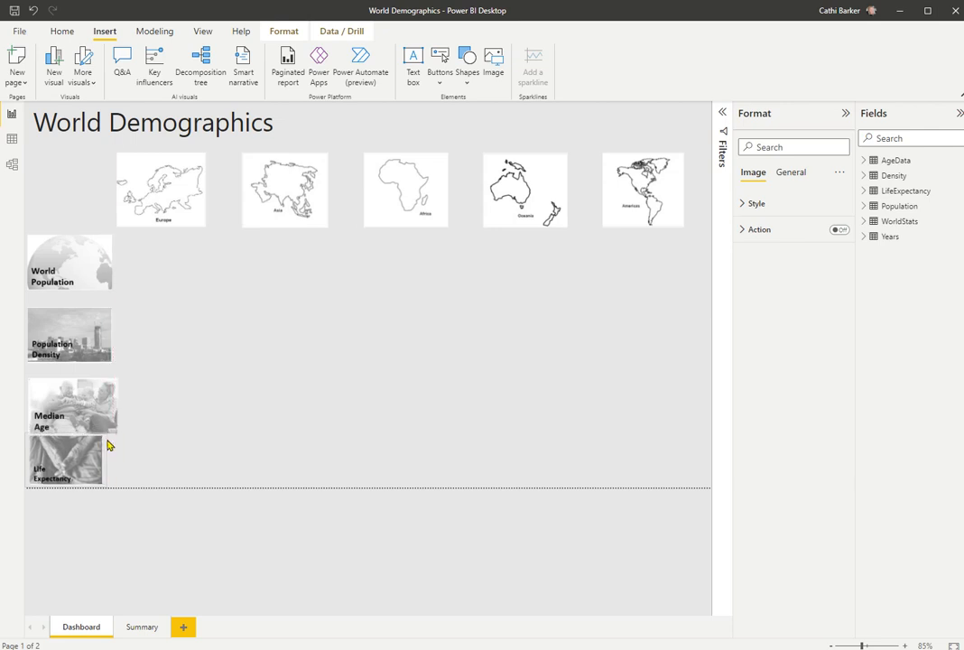
left_click(86, 273)
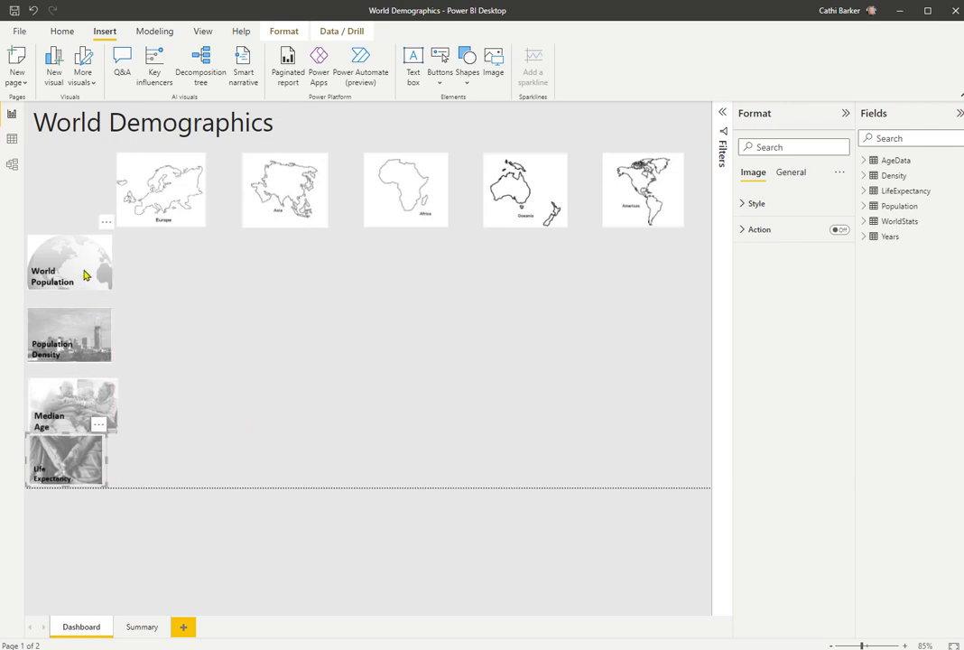
left_click(290, 37)
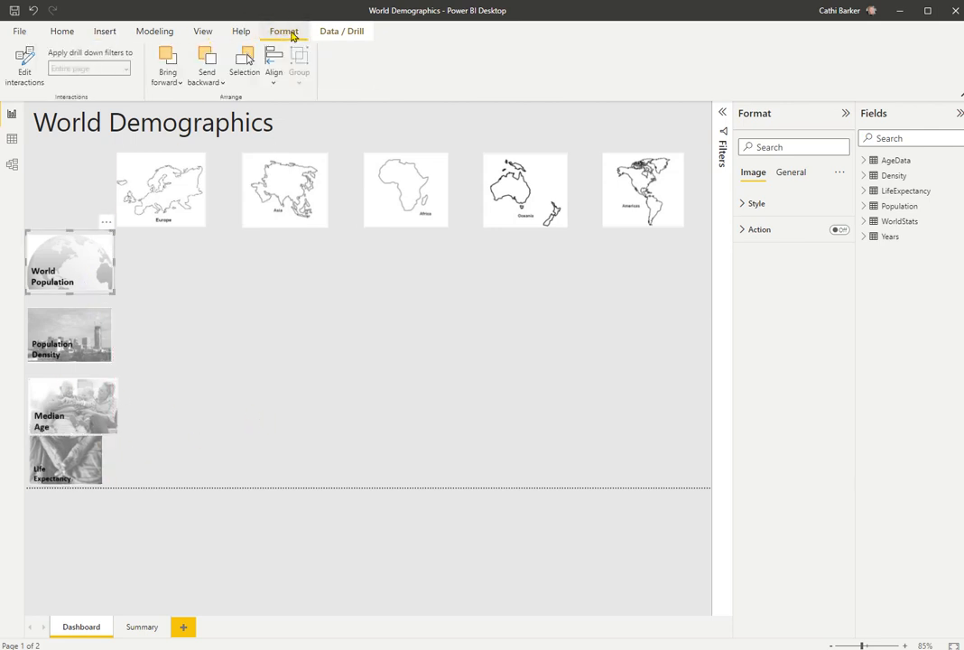
left_click(349, 34)
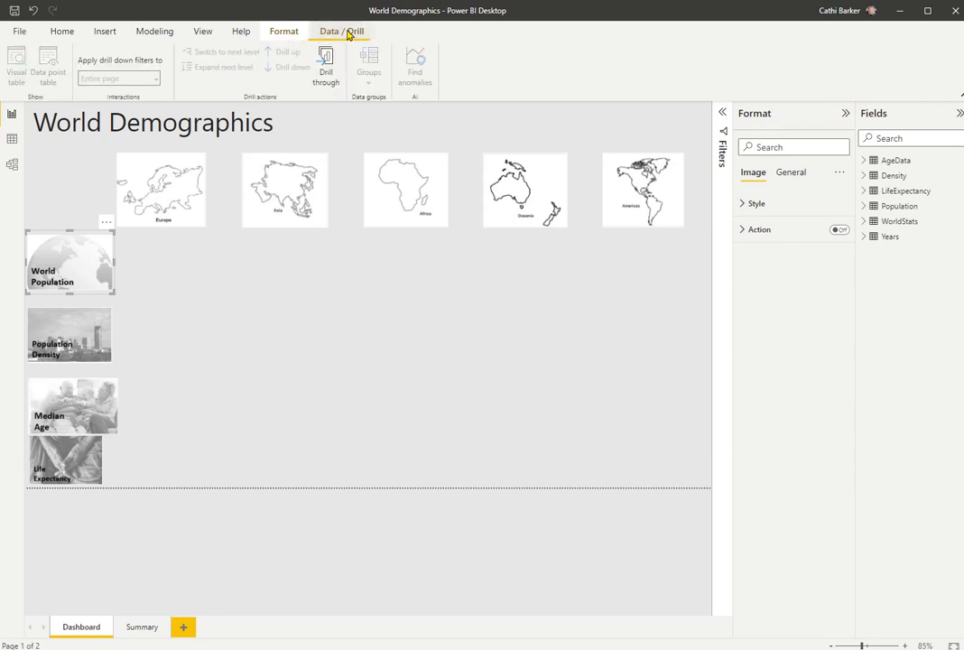
left_click(283, 35)
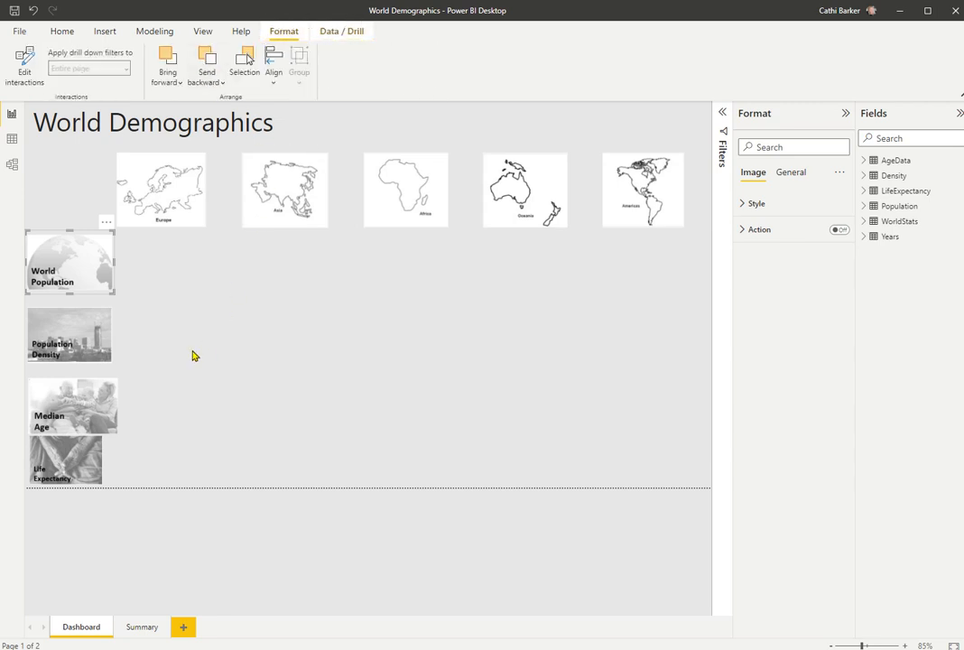
left_click(59, 30)
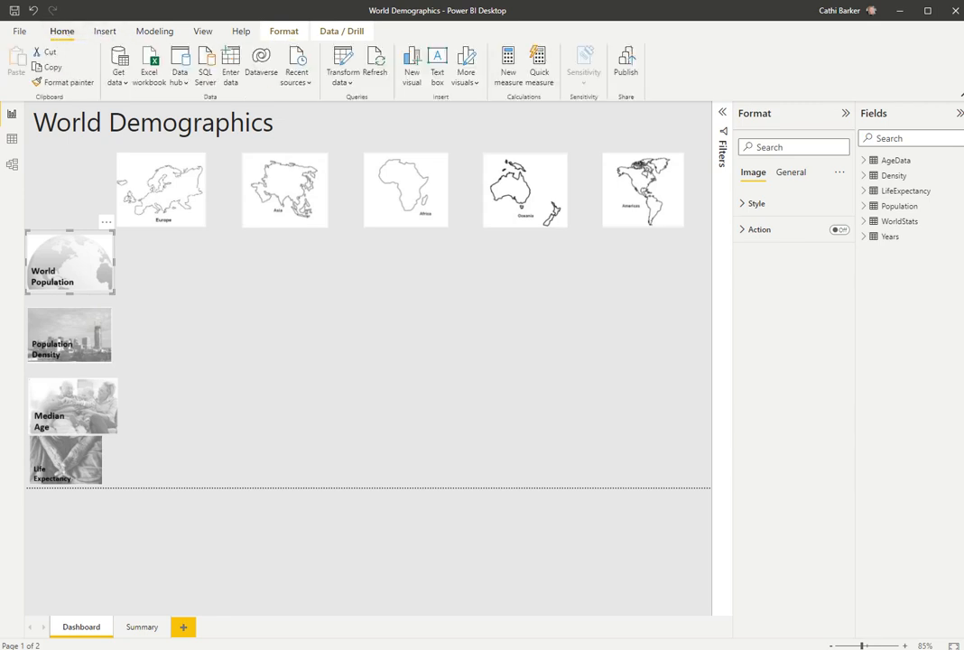
Move the Median Age image up slightly to leave a gap above Life Expectancy.
left_click(217, 452)
left_click_drag(87, 420, 82, 415)
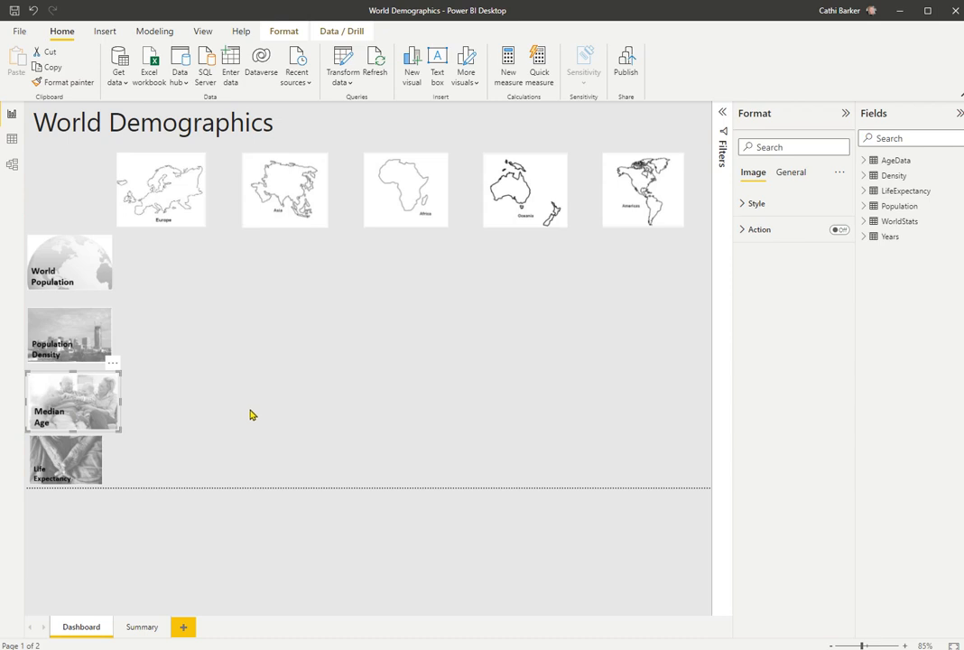
Set the World Population, Population Density, Median Age and Life Expectancy images together to height 121 and width 168.
left_click(85, 276)
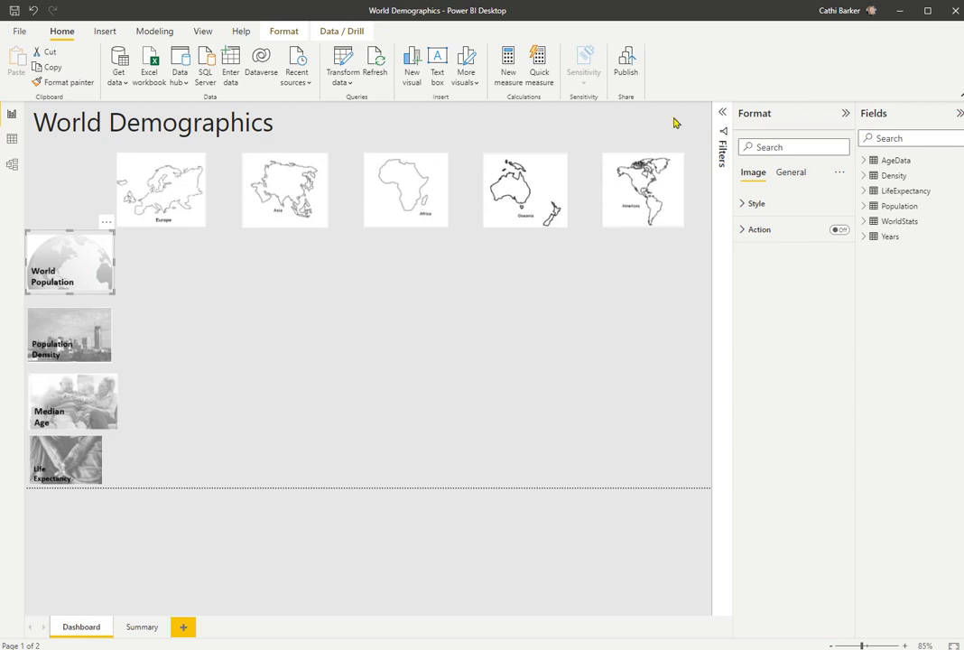
left_click(790, 173)
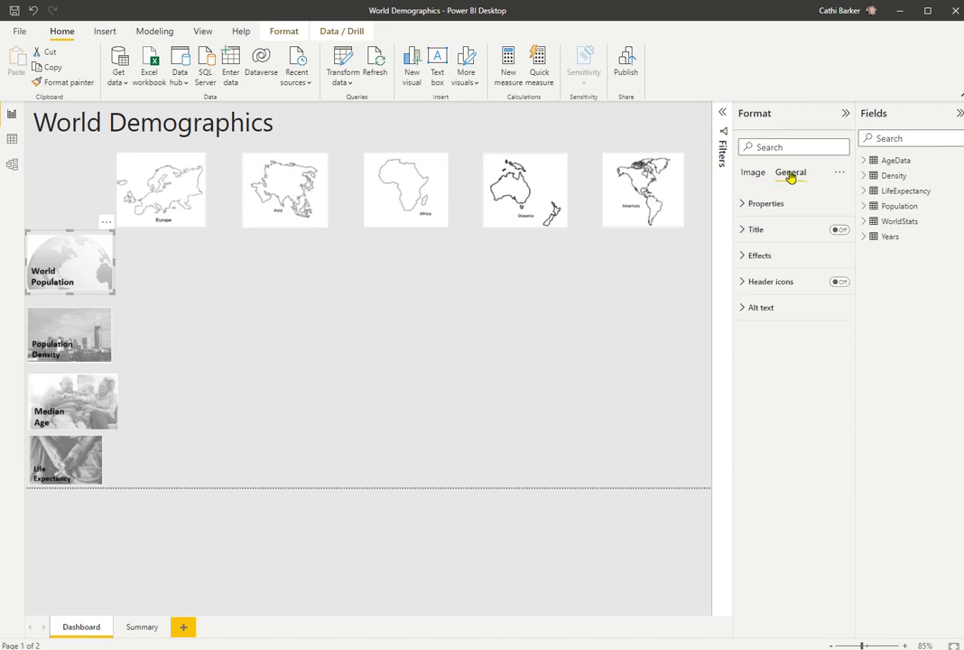
left_click(742, 204)
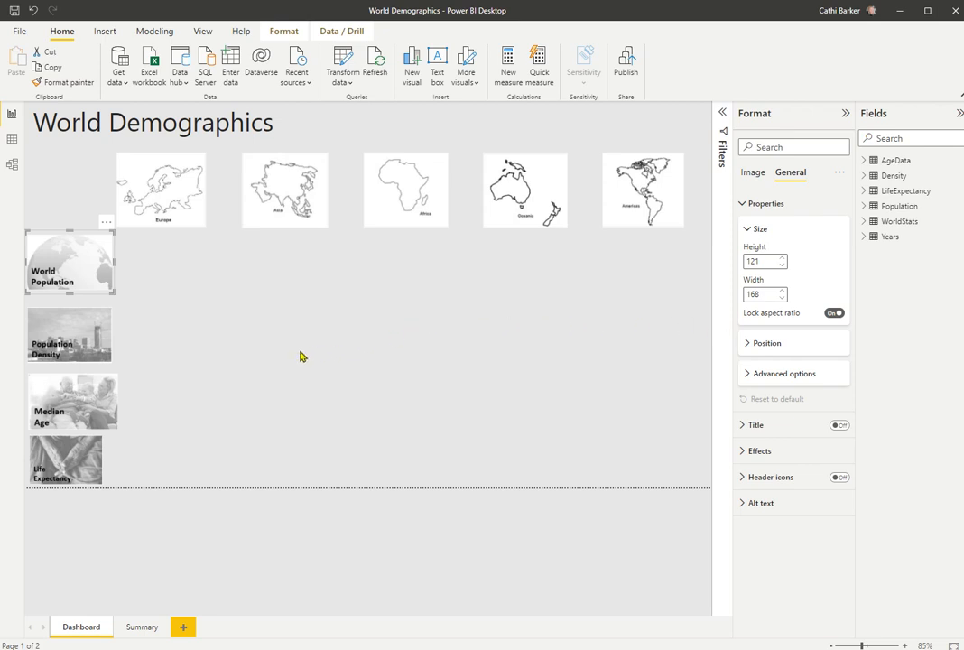
left_click(79, 335, "ctrl")
left_click(92, 401, "ctrl")
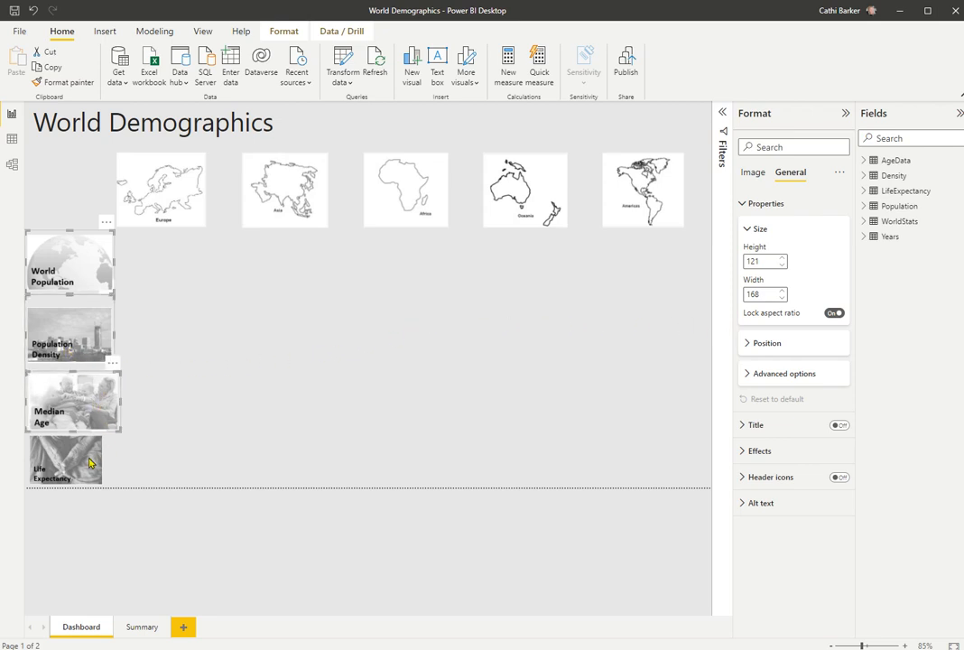
left_click(90, 463, "ctrl")
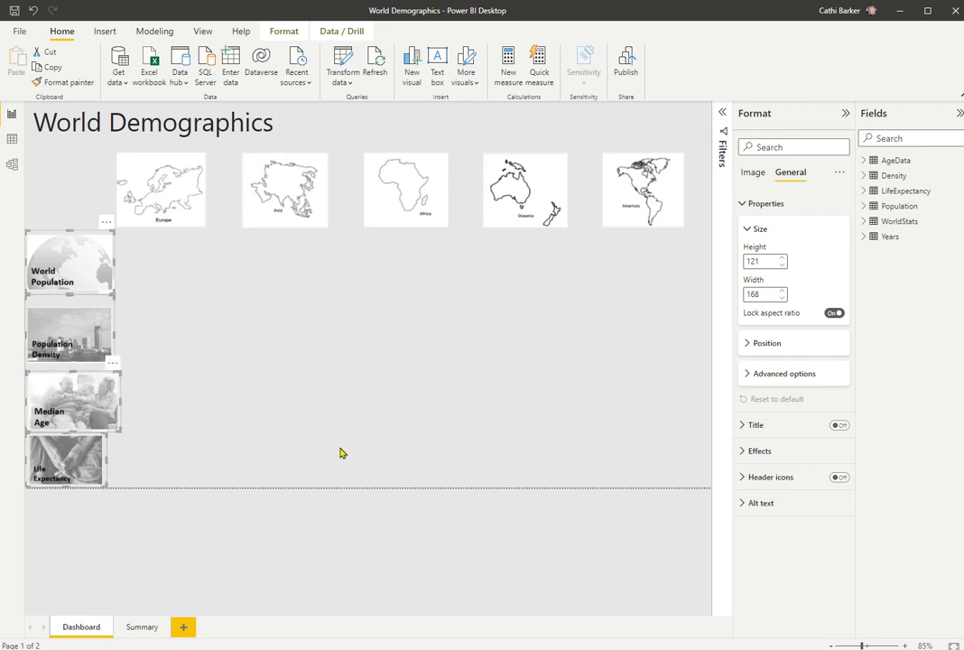
double_click(773, 262)
type("1")
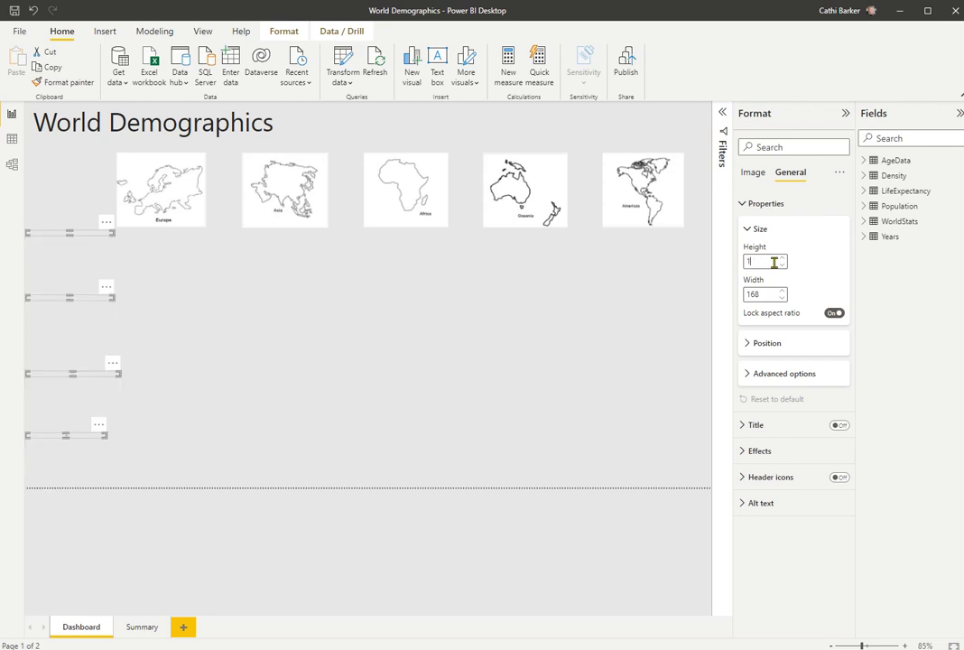
type("21")
left_click_drag(760, 294, 715, 300)
type("168")
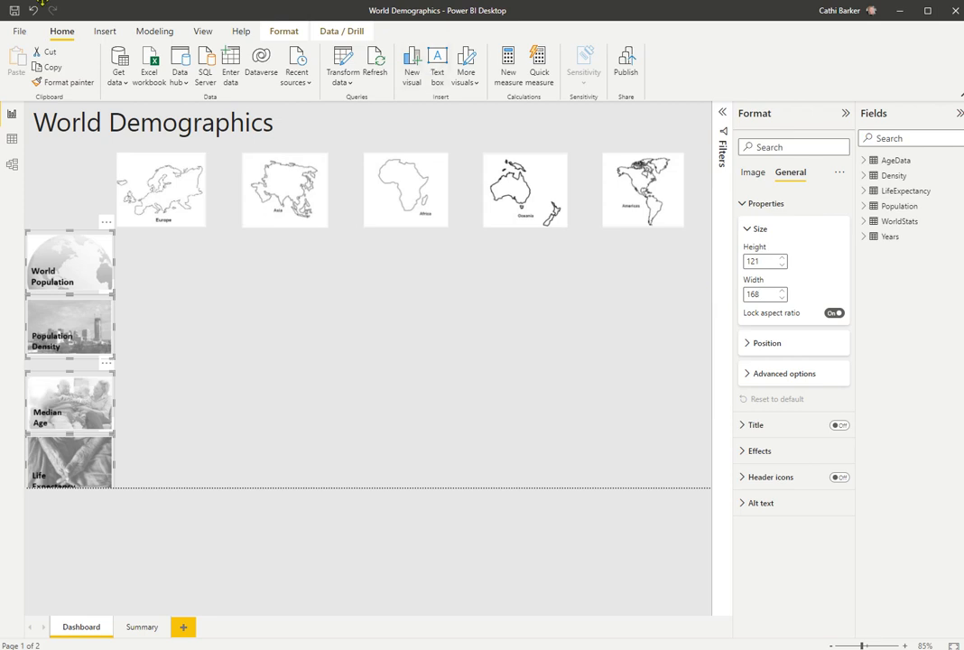
Move the Median Age and Life Expectancy images up slightly so that the whole column fits above the page's bottom boundary.
left_click(262, 341)
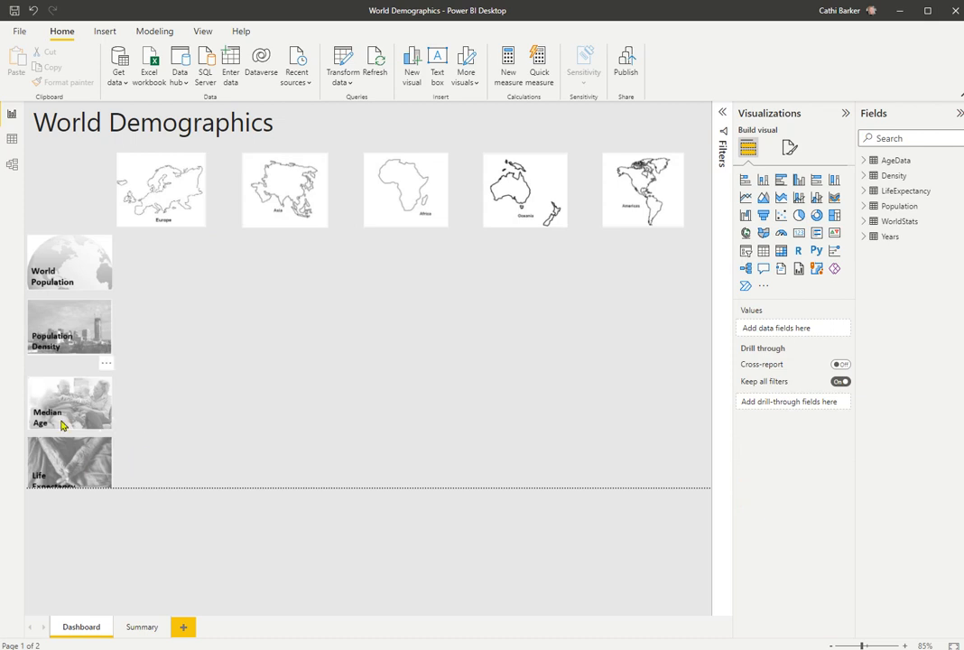
left_click_drag(58, 417, 57, 404)
left_click_drag(64, 473, 62, 463)
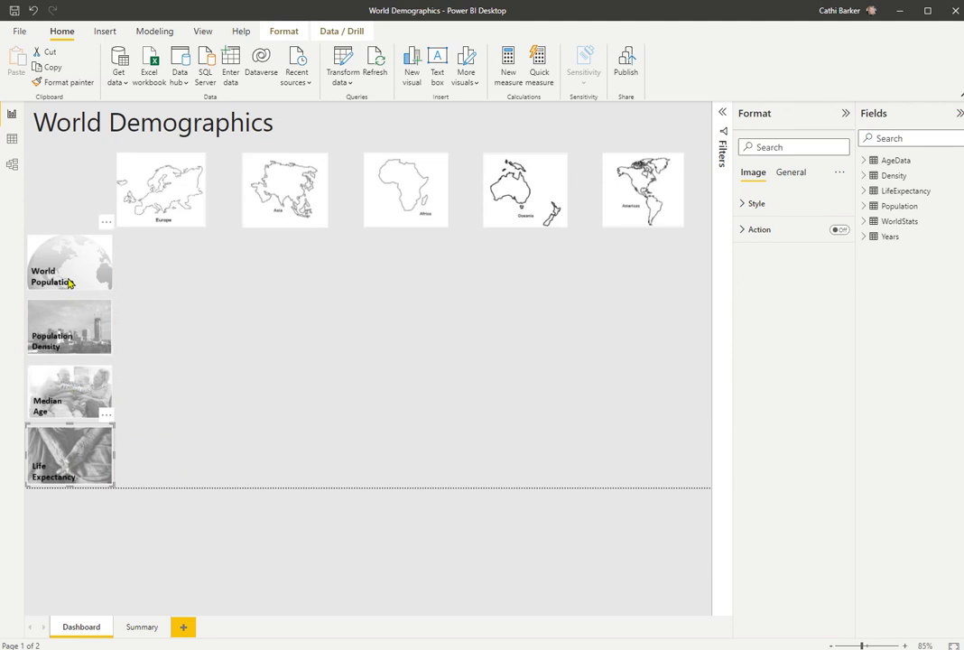
Distribute the four topic images in the left column vertically.
left_click_drag(66, 282, 60, 282)
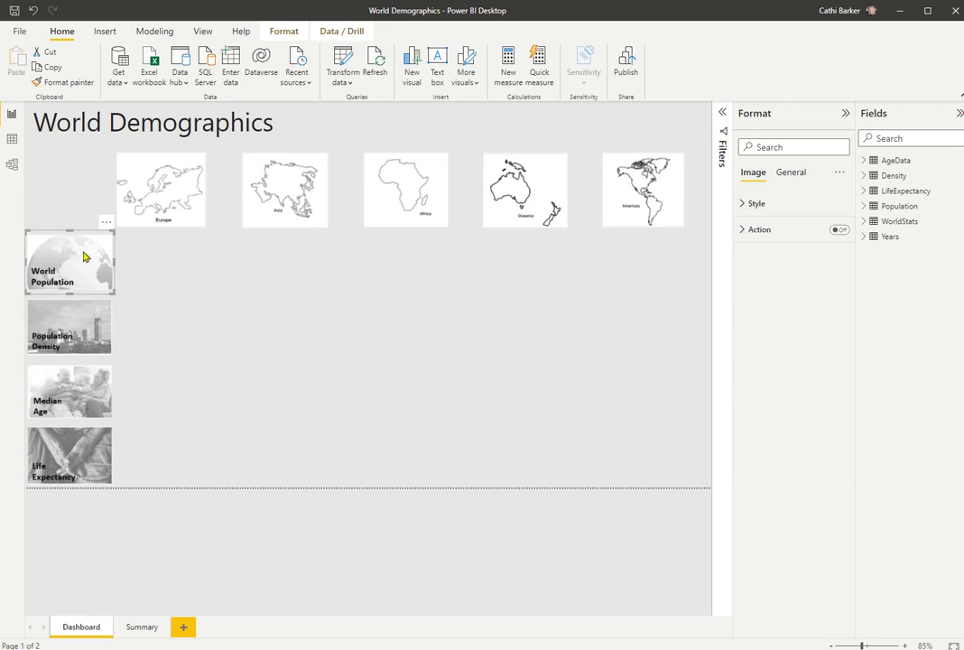
left_click(67, 343, "ctrl")
left_click(75, 396, "ctrl")
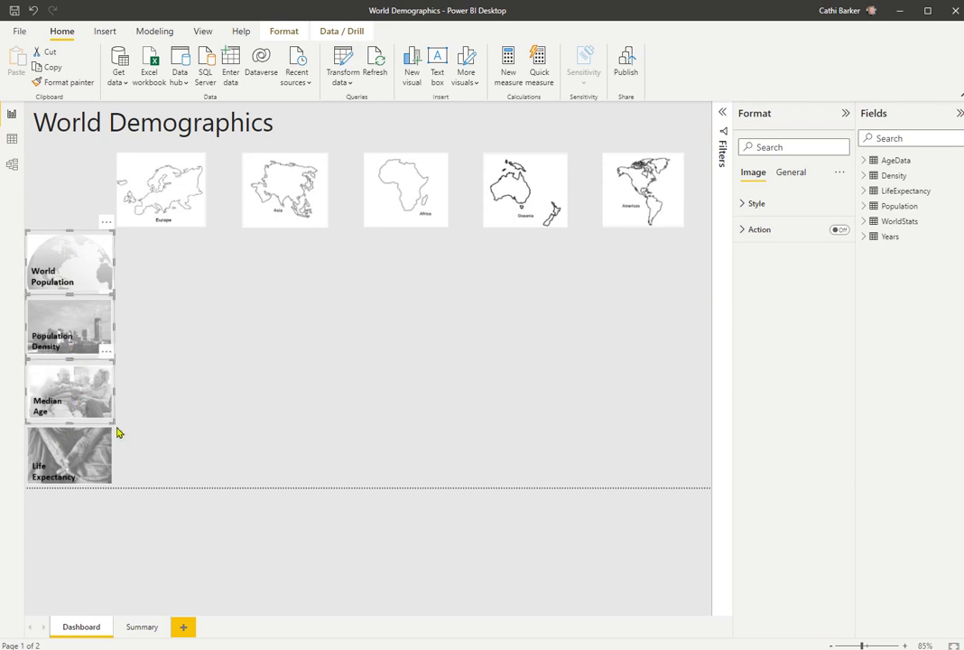
left_click(81, 464, "ctrl")
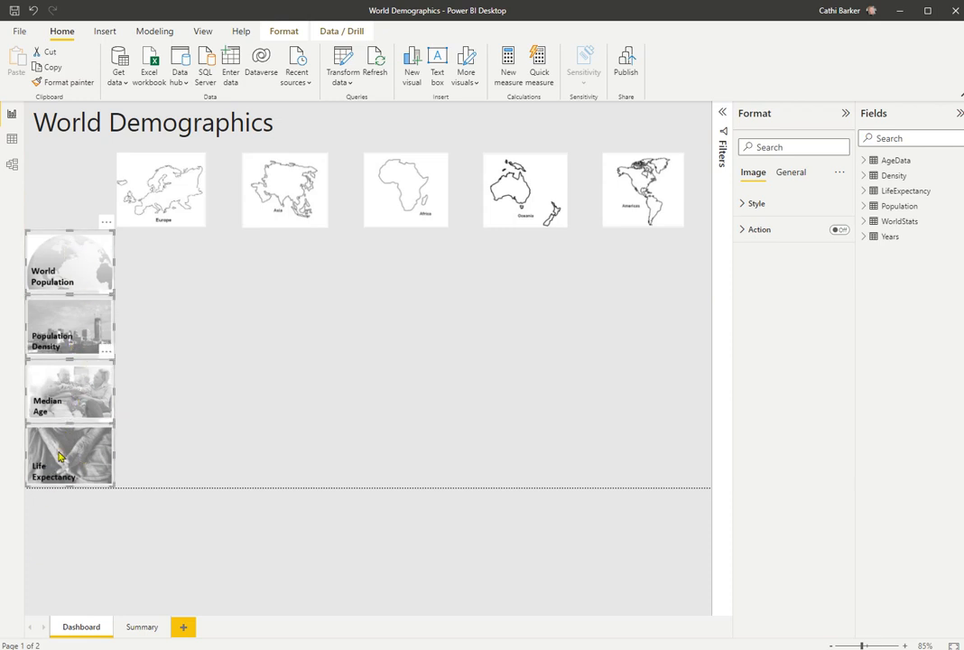
left_click(285, 32)
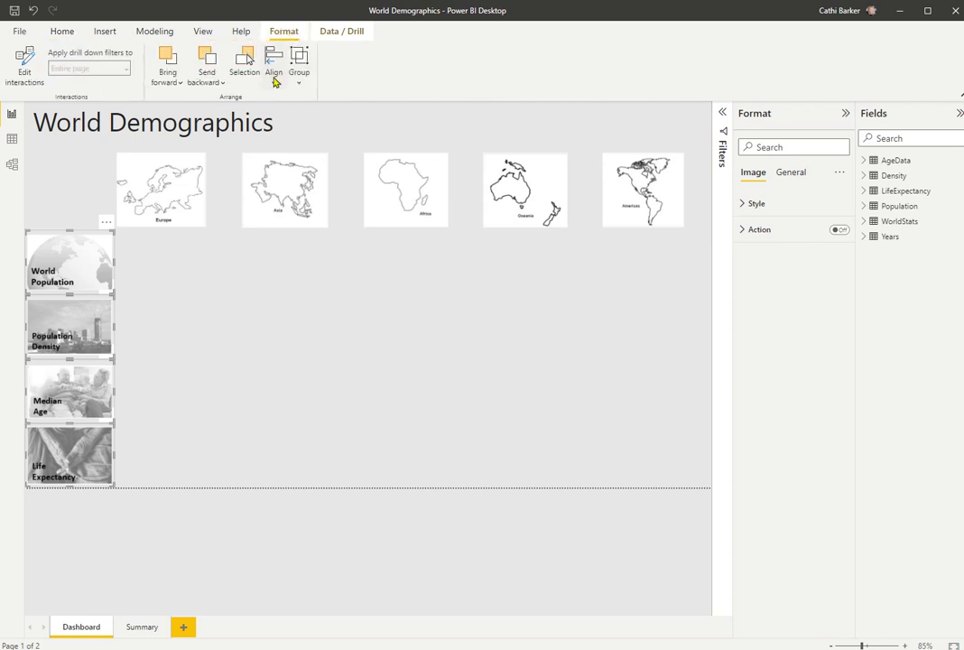
left_click(275, 79)
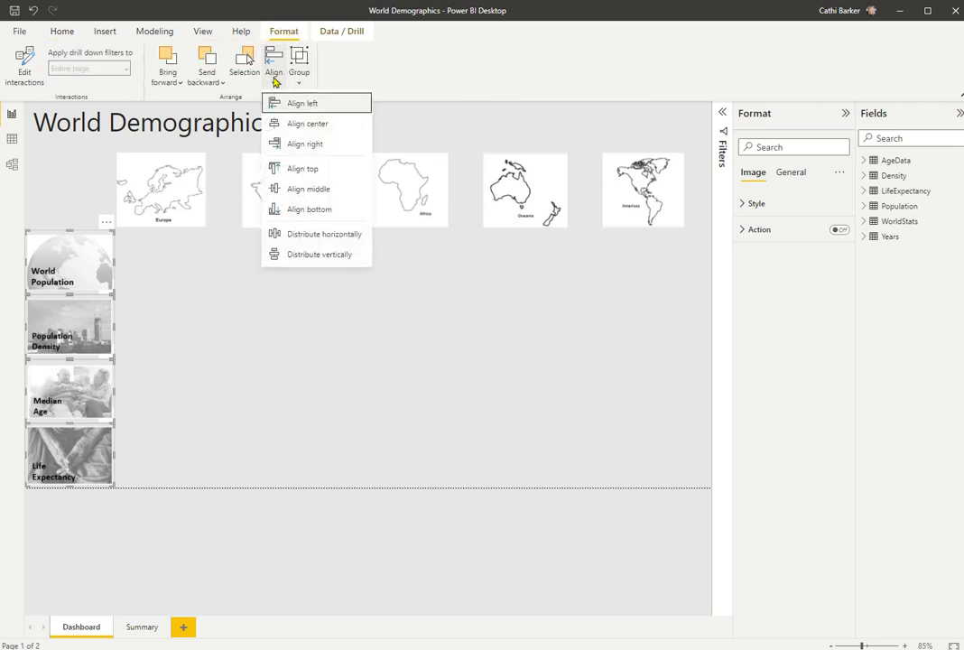
left_click(317, 257)
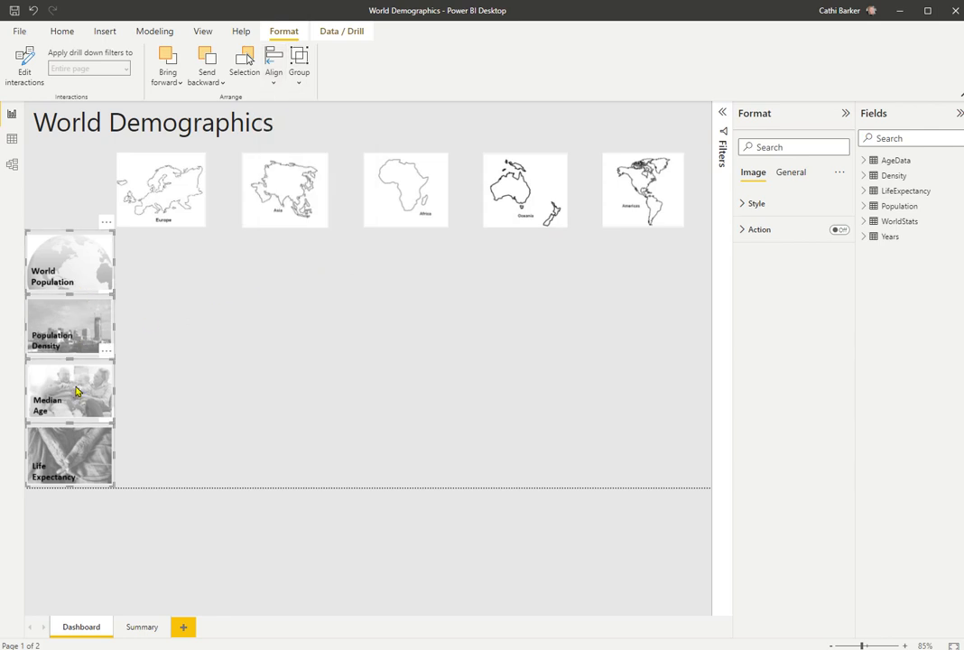
left_click(217, 396)
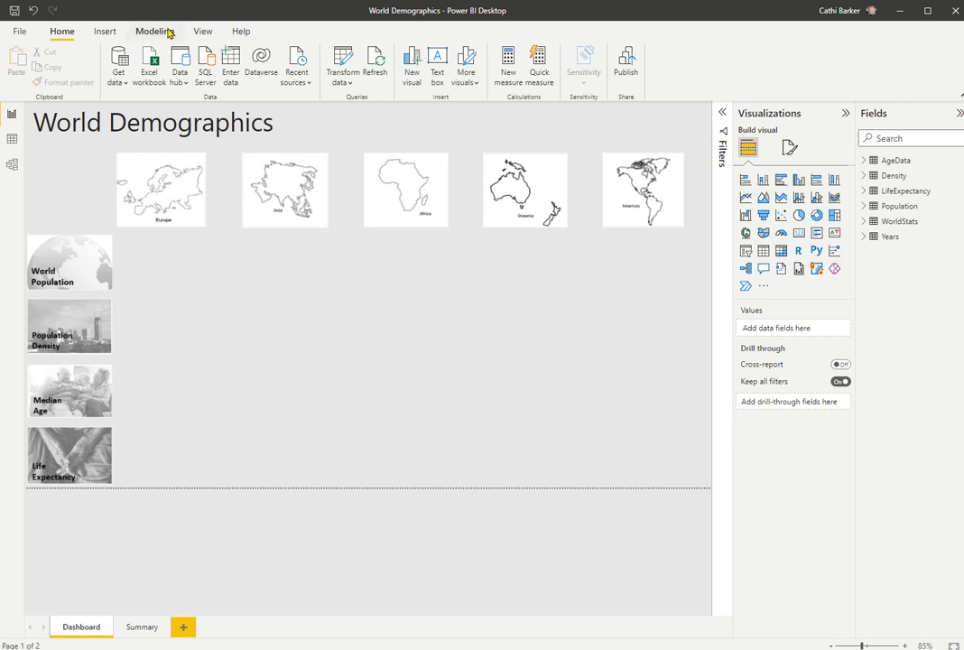
Check the height and width of the World Population image in its general size properties.
left_click(103, 30)
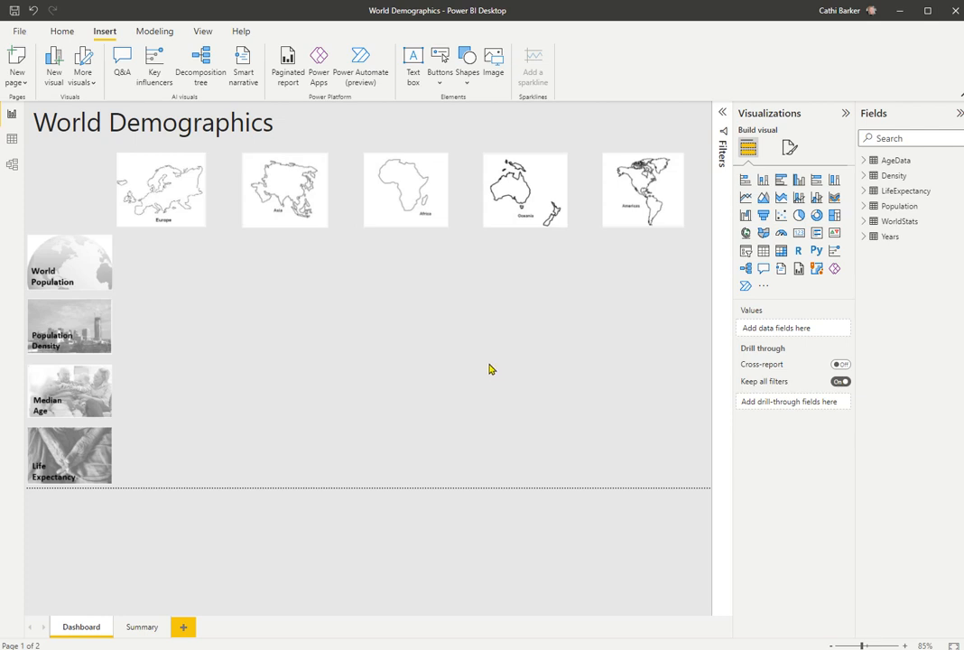
left_click(99, 271)
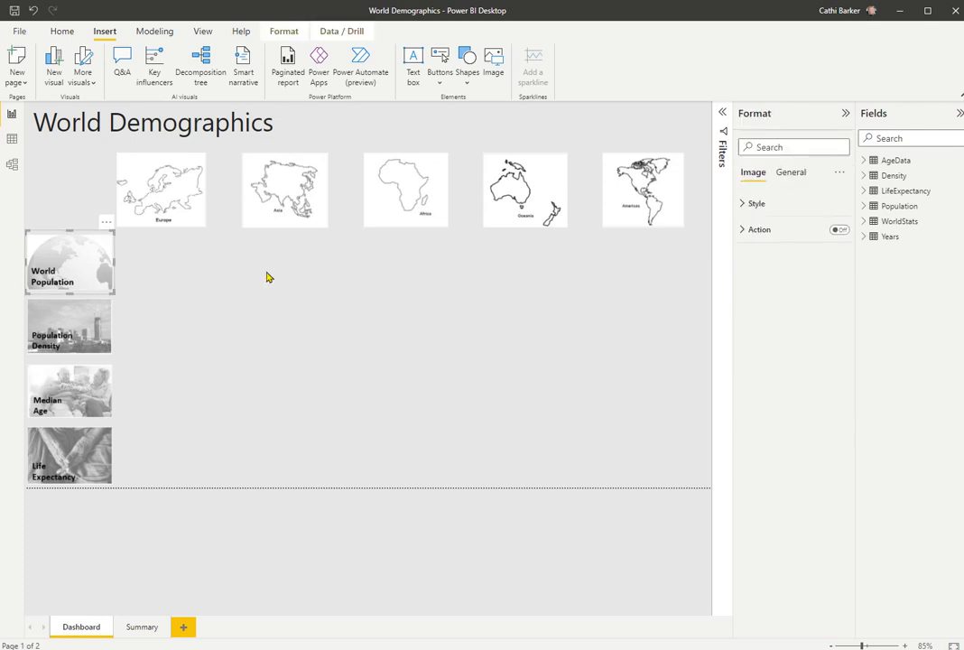
left_click(800, 175)
left_click(751, 205)
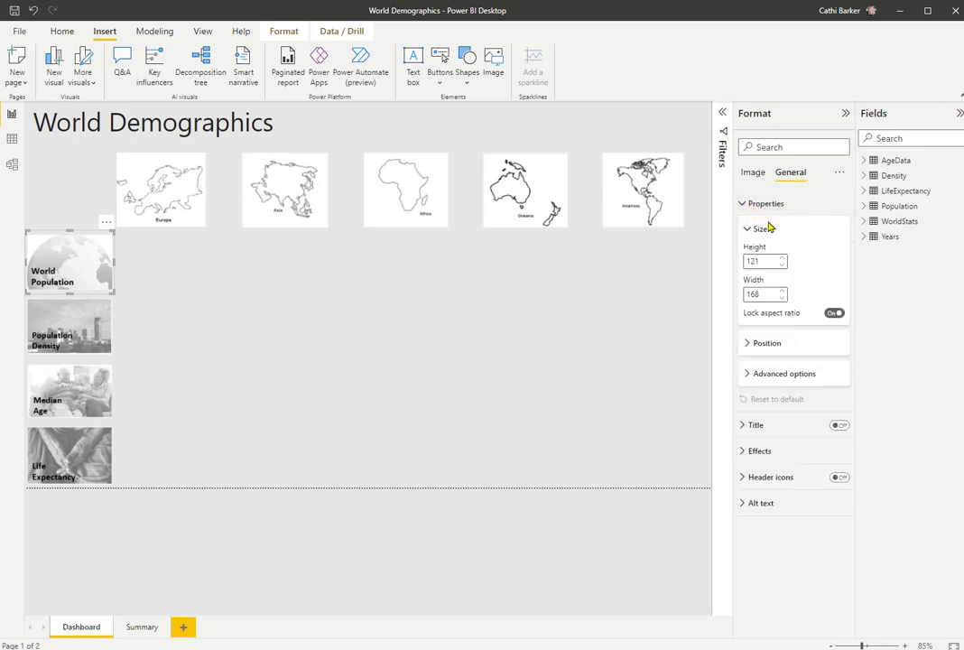